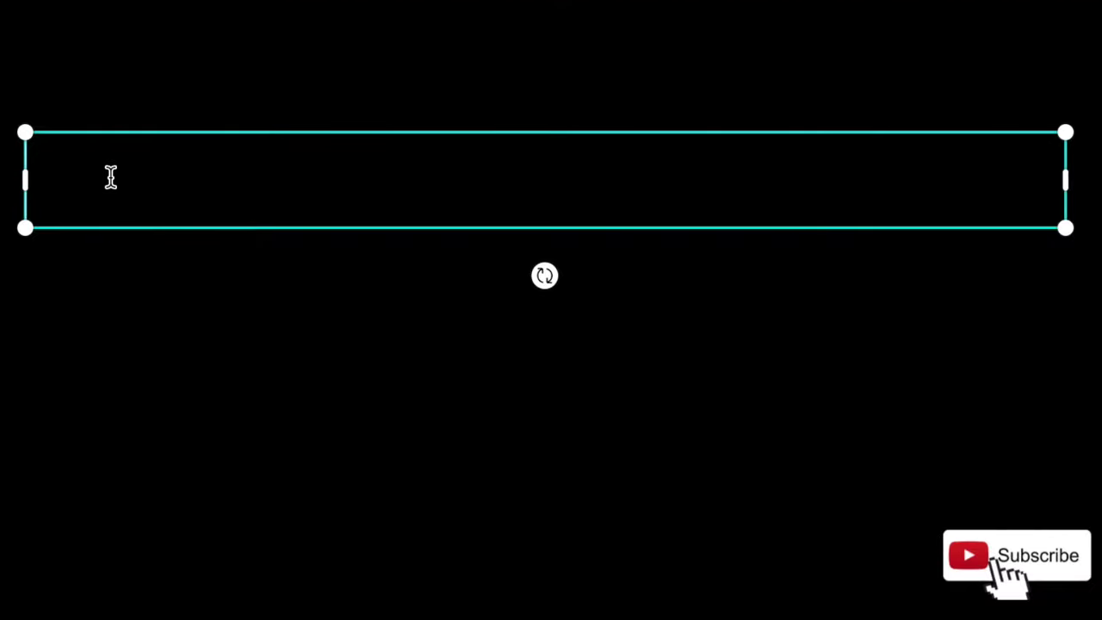
# Clear the browser's current address and type console.cloud.google.com
pyautogui.write('Fetching All')
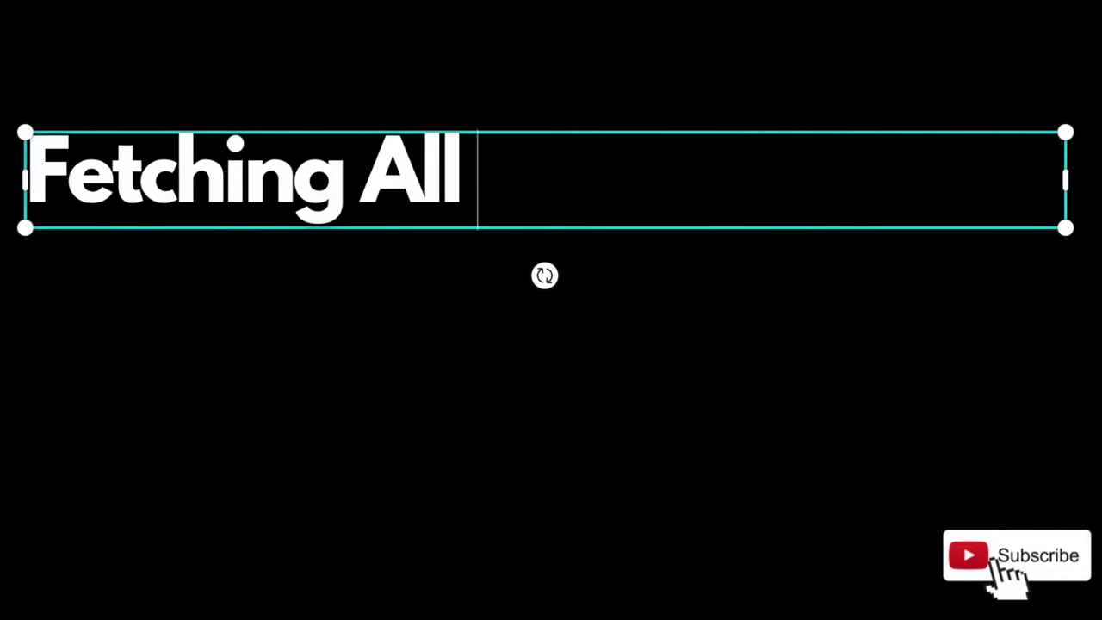
pyautogui.write(' Videos of a Youtube Channel')
pyautogui.doubleClick(189, 207)
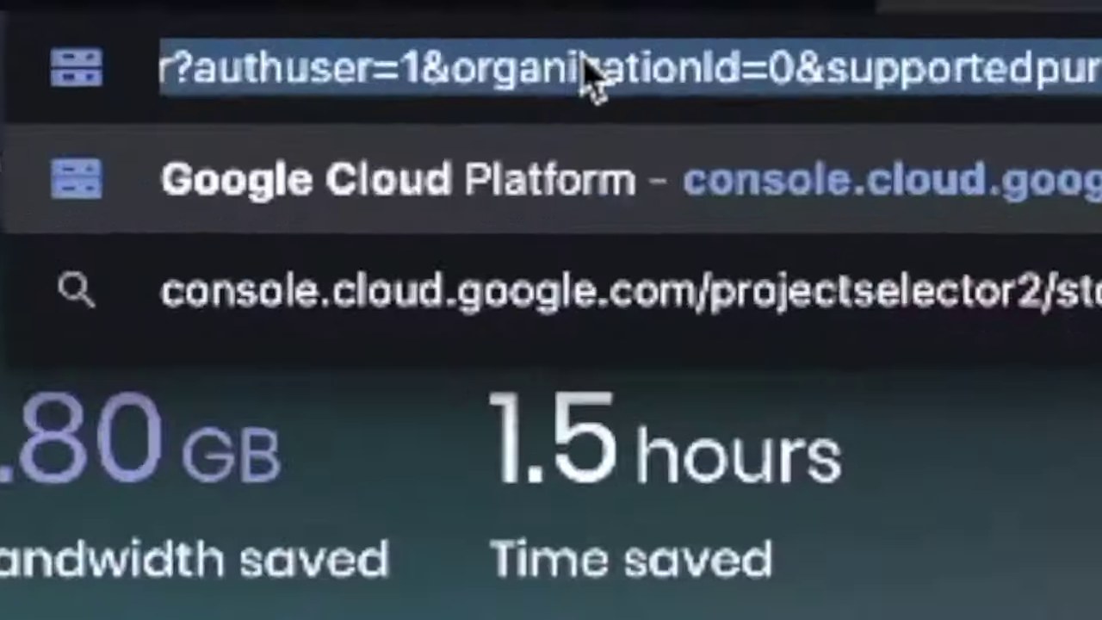
pyautogui.press('BackSpace')
pyautogui.write('conso')
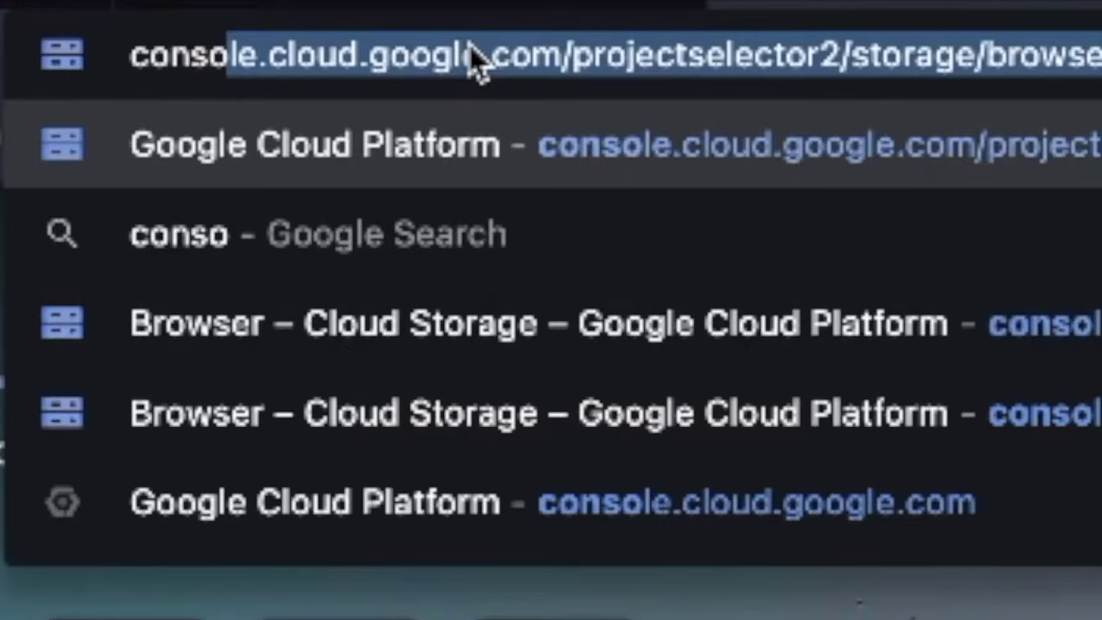
pyautogui.write('le.cloud.')
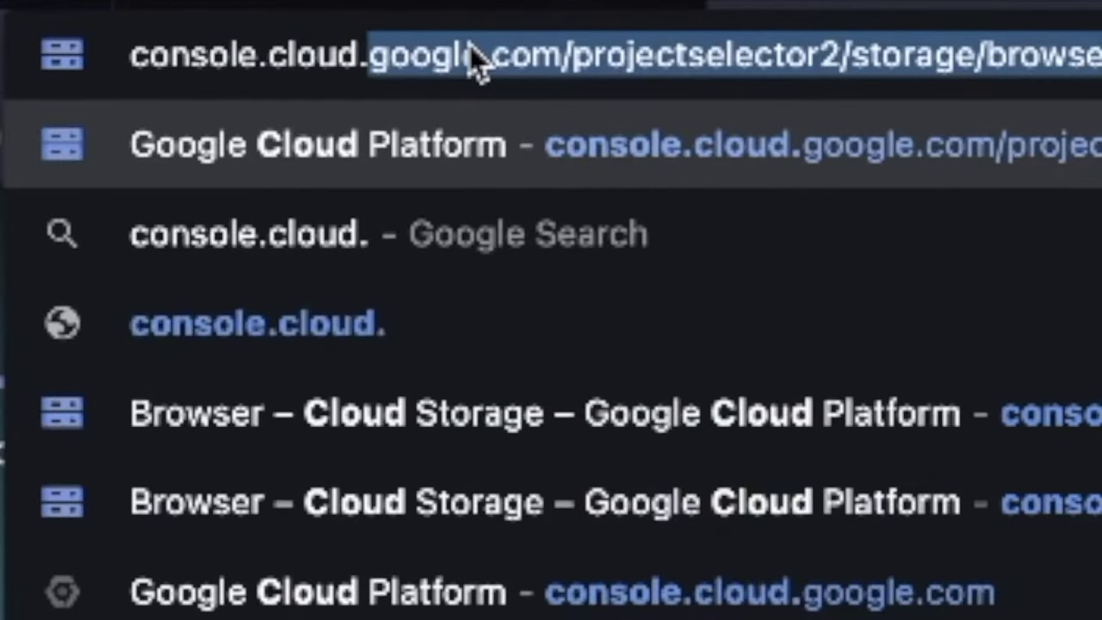
pyautogui.write('google.comn')
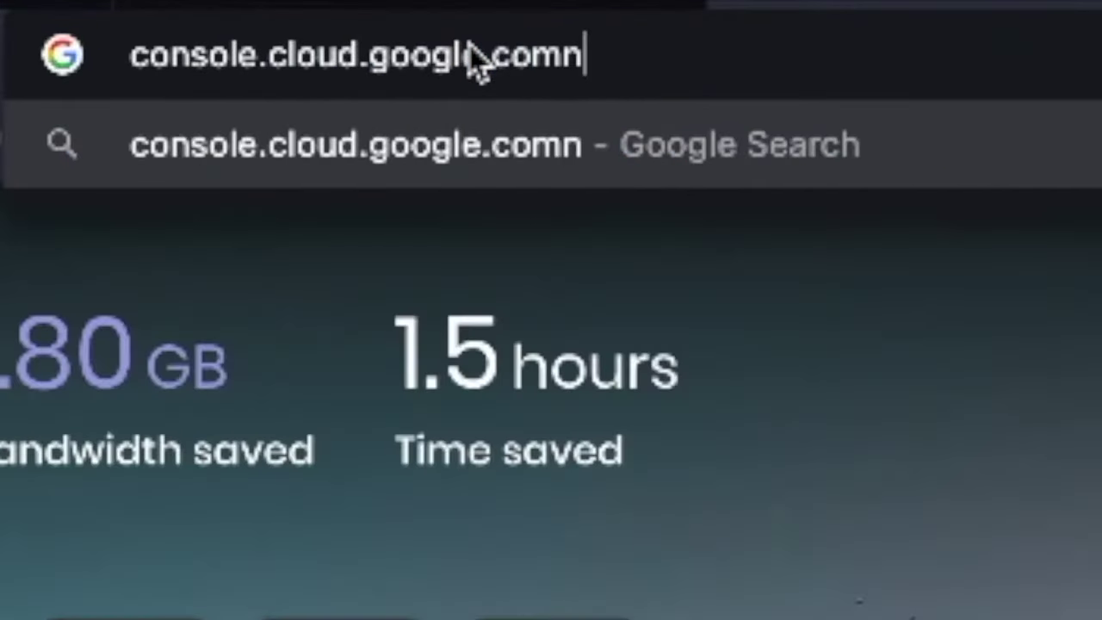
# Remove the stray extra letter and load the Google Cloud console at console.cloud.google.com
pyautogui.press('BackSpace')
pyautogui.press('Return')
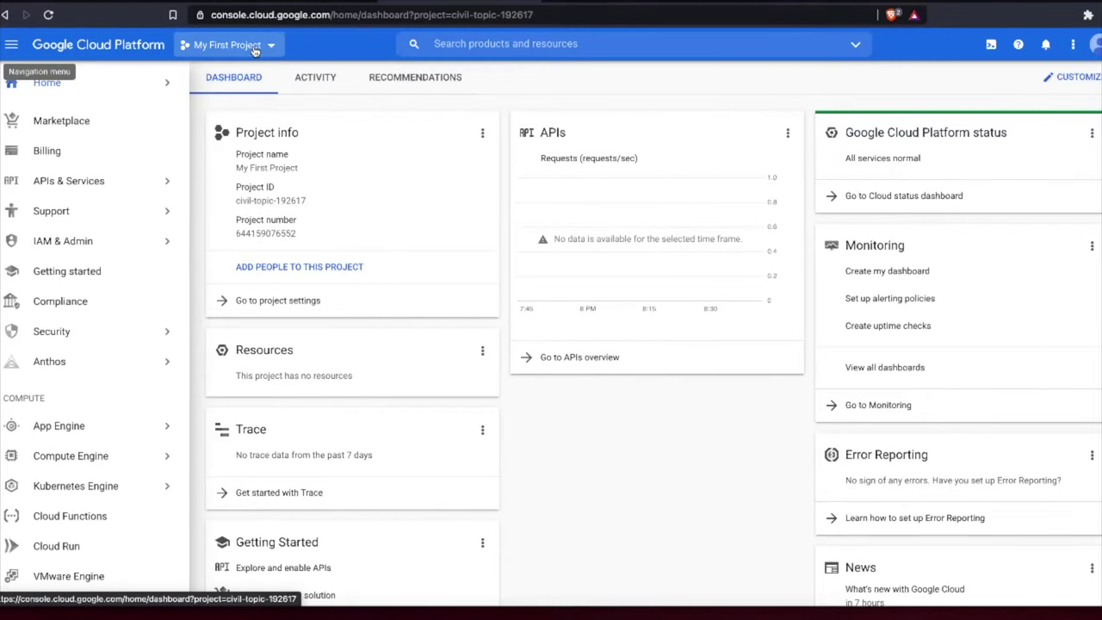
# From the project selector, create a new project named 'youtube api' and dismiss notifications
pyautogui.click(254, 50)
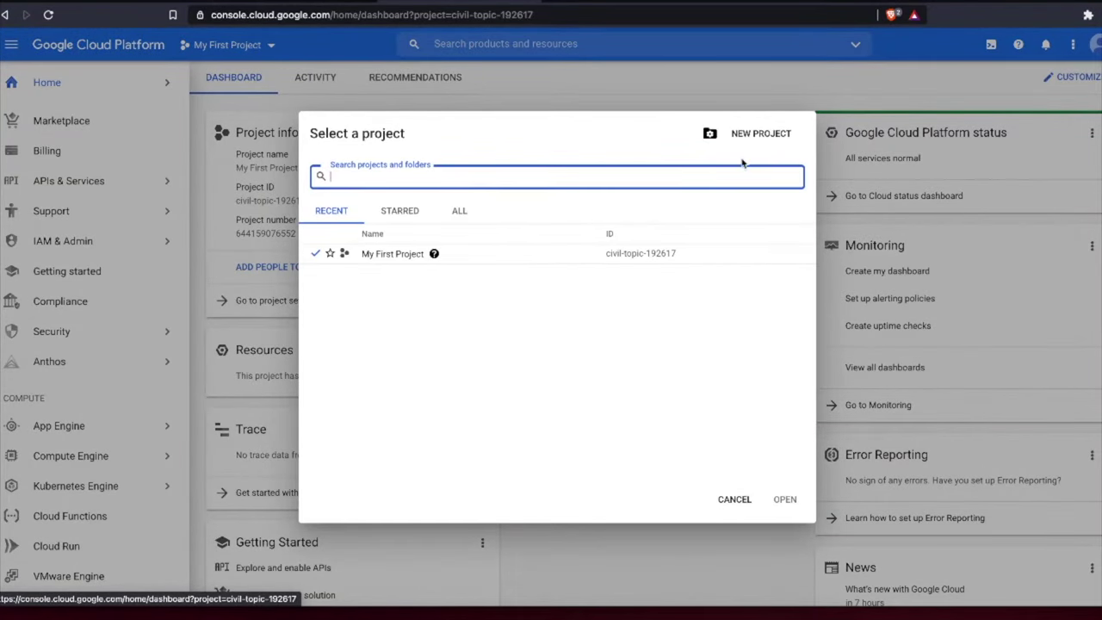
pyautogui.click(755, 145)
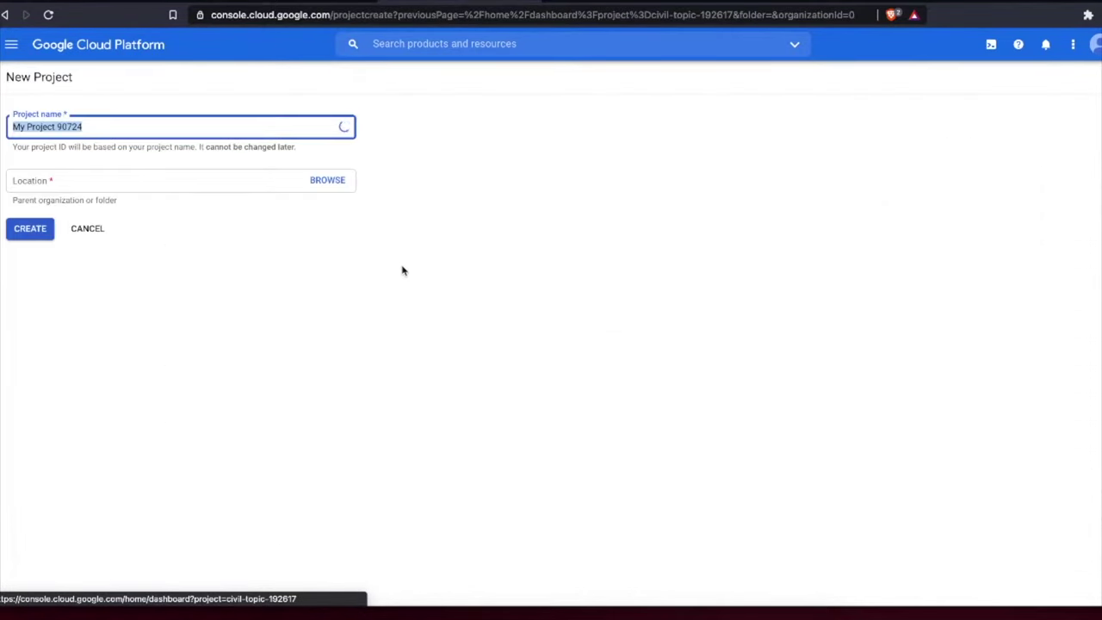
pyautogui.write('youtube api')
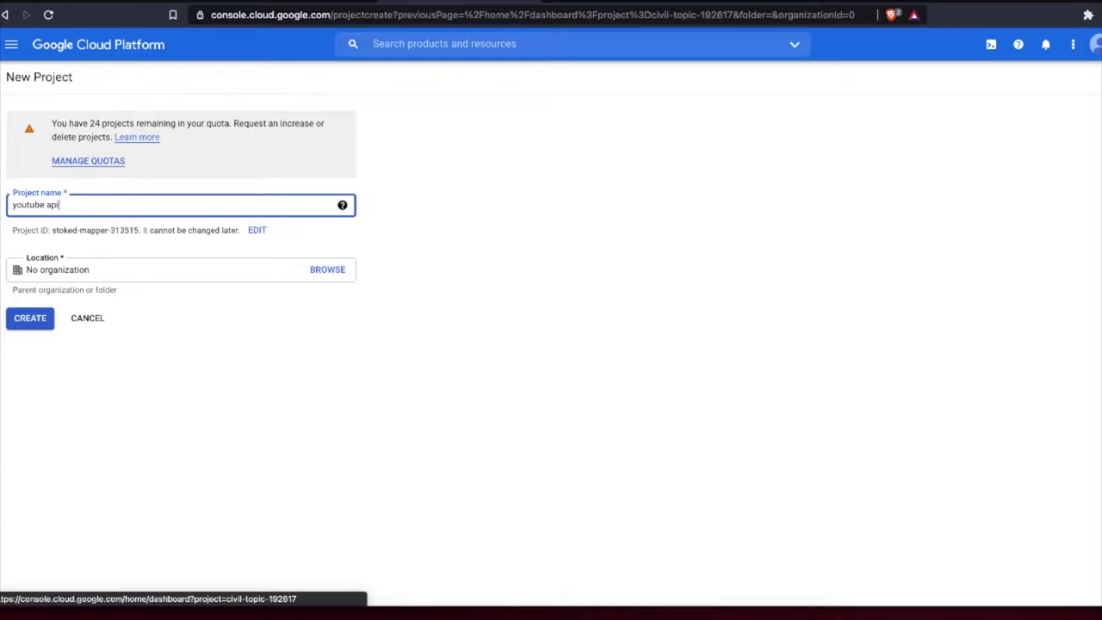
pyautogui.click(9, 319)
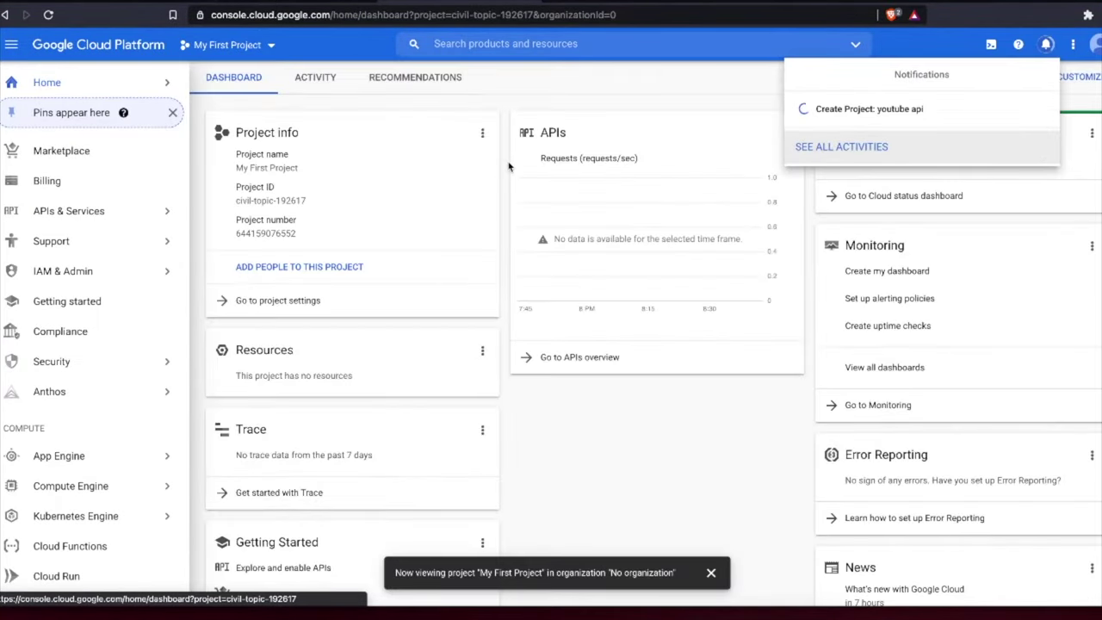
pyautogui.click(565, 54)
# Search for YouTube Data API v3 and enable it for the 'youtube api' project
pyautogui.click(556, 48)
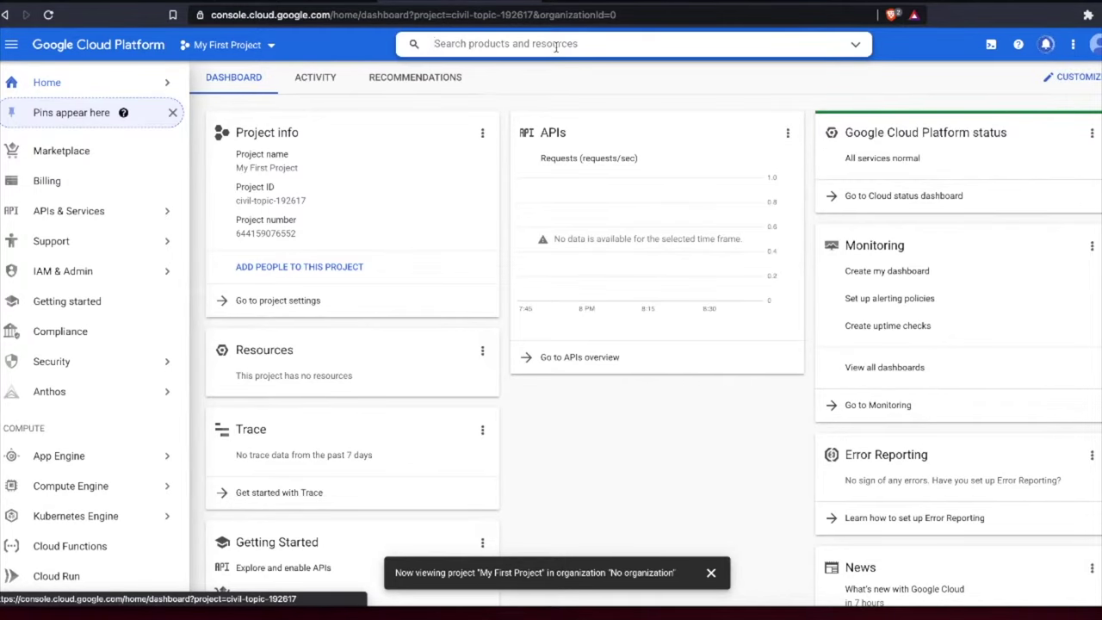
pyautogui.write('youtube data api')
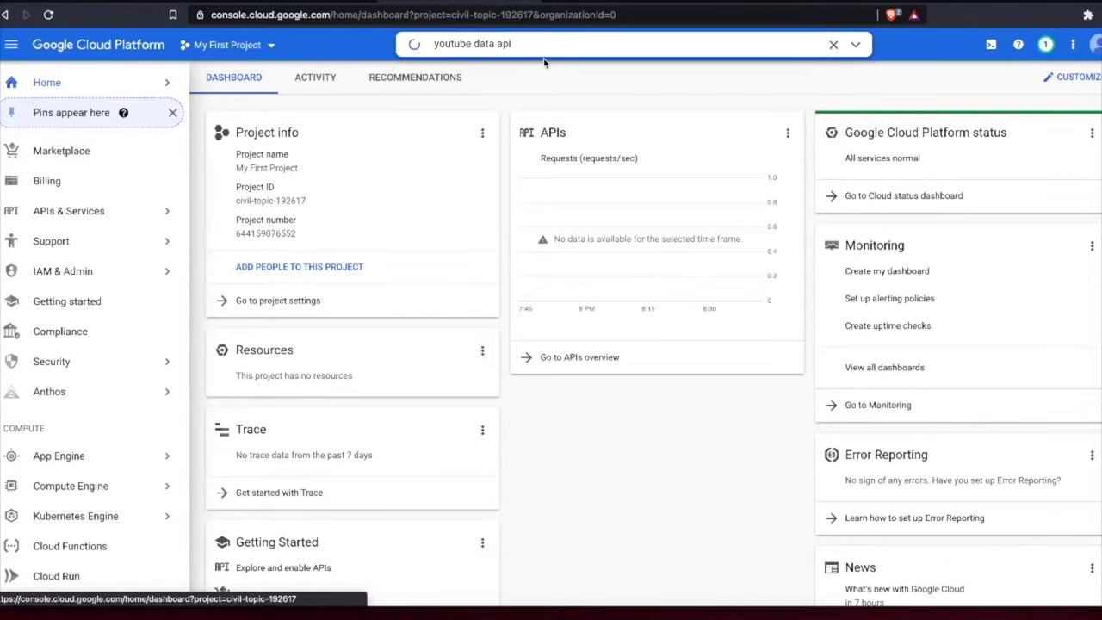
pyautogui.click(527, 110)
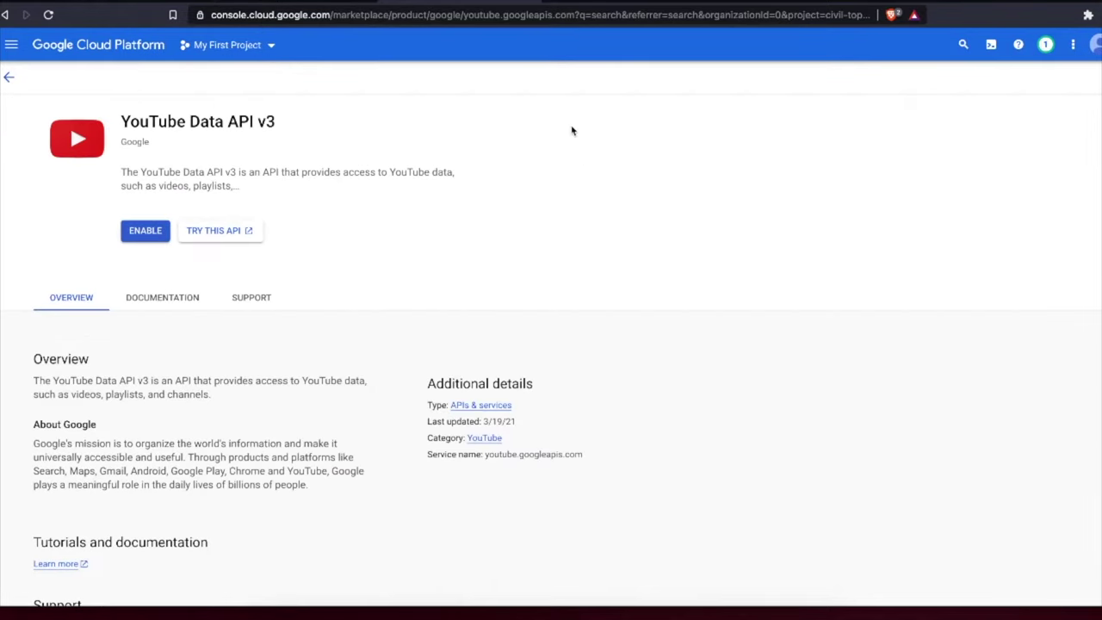
pyautogui.click(149, 232)
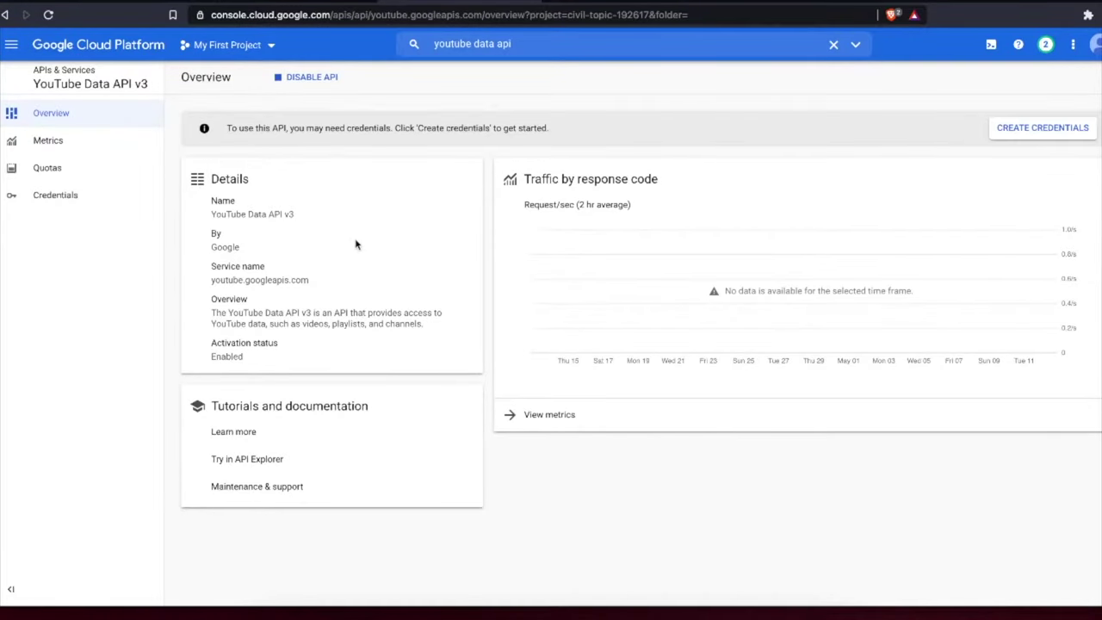
pyautogui.click(1024, 130)
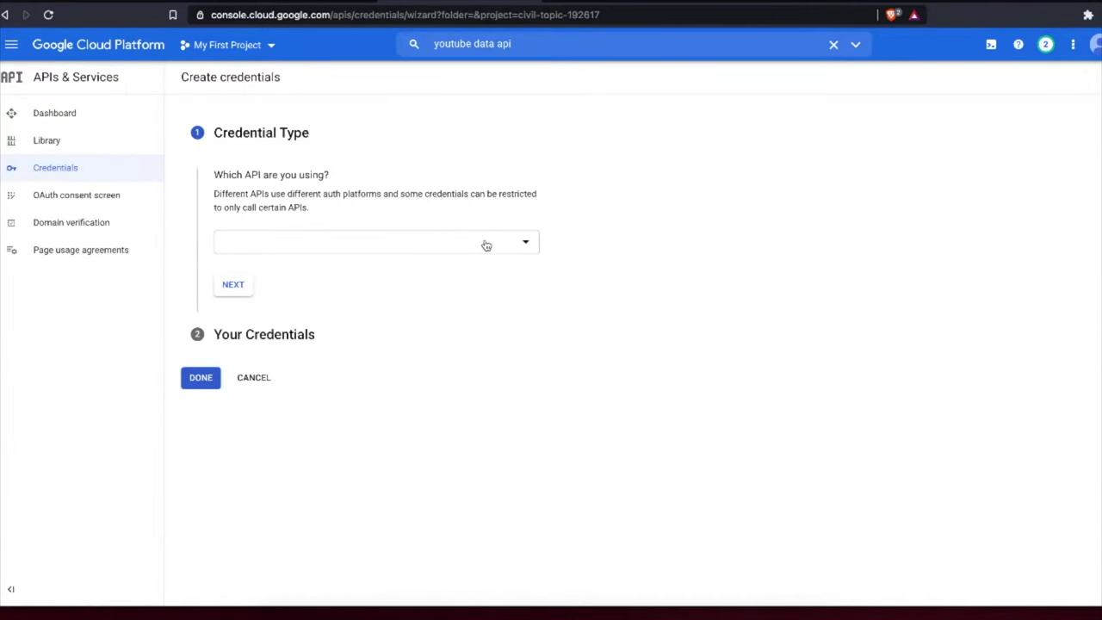
# Generate a public-data API key for YouTube Data API v3 and copy it
pyautogui.click(487, 245)
pyautogui.scroll(-2, 350, 318)
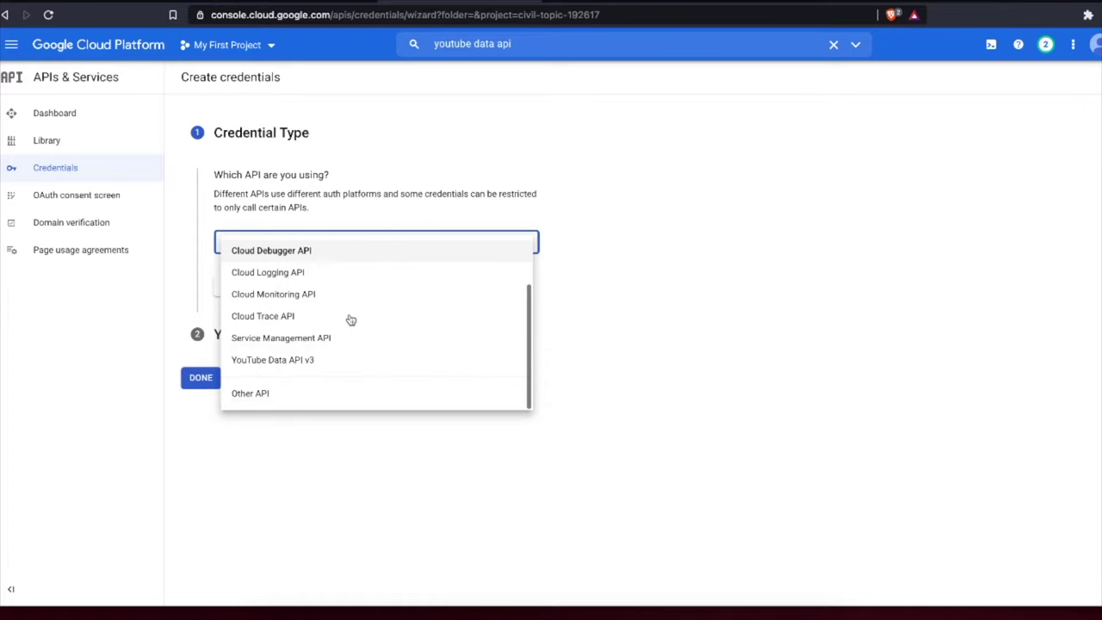
pyautogui.click(315, 358)
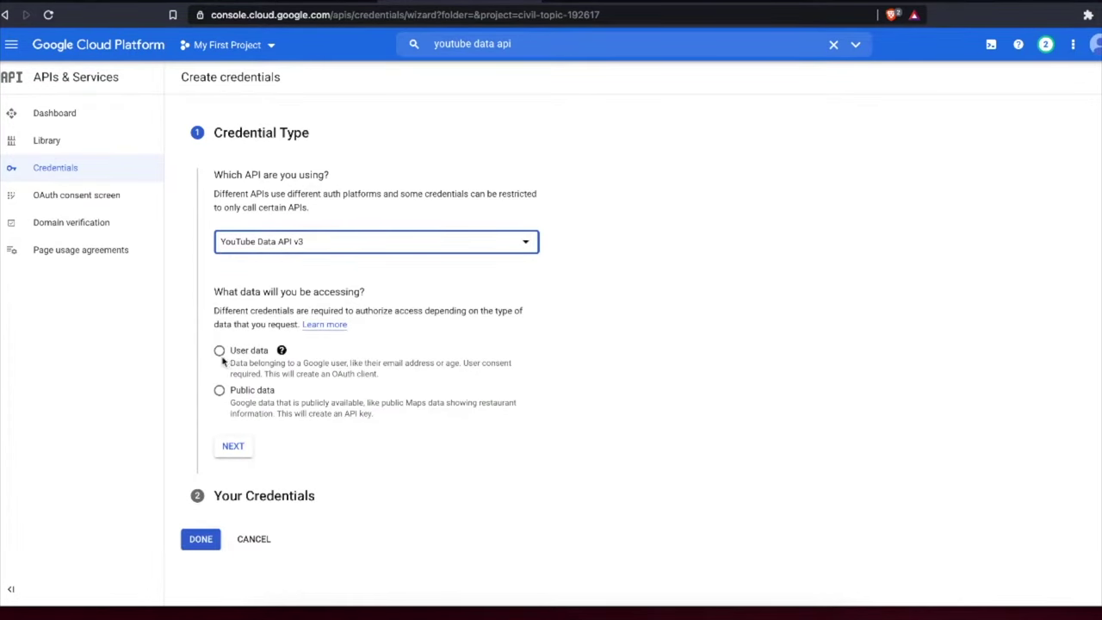
pyautogui.click(219, 393)
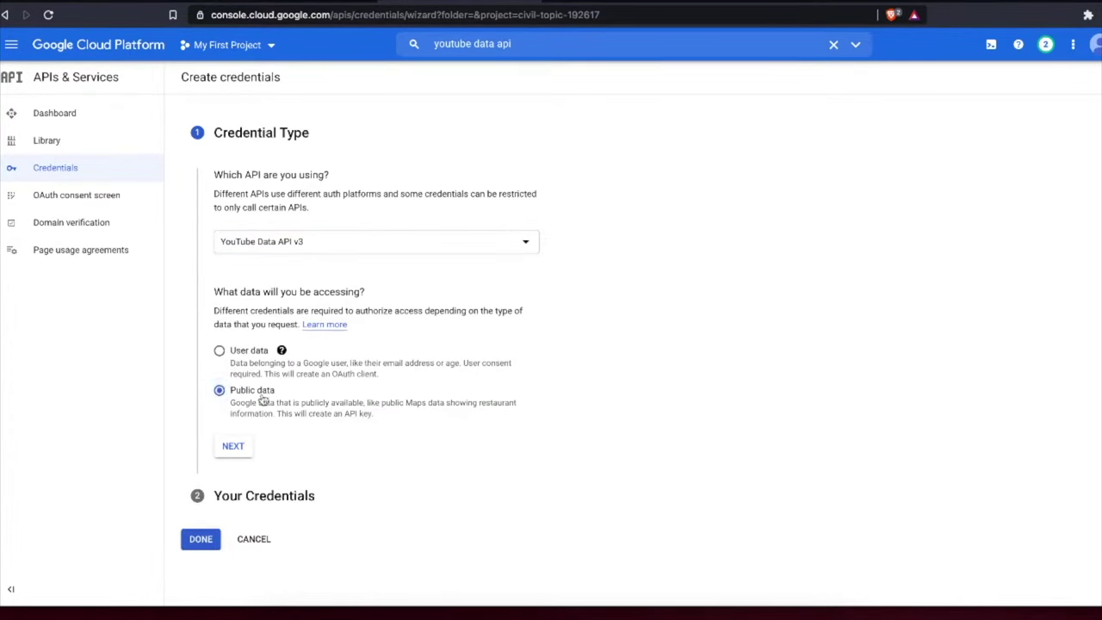
pyautogui.click(233, 447)
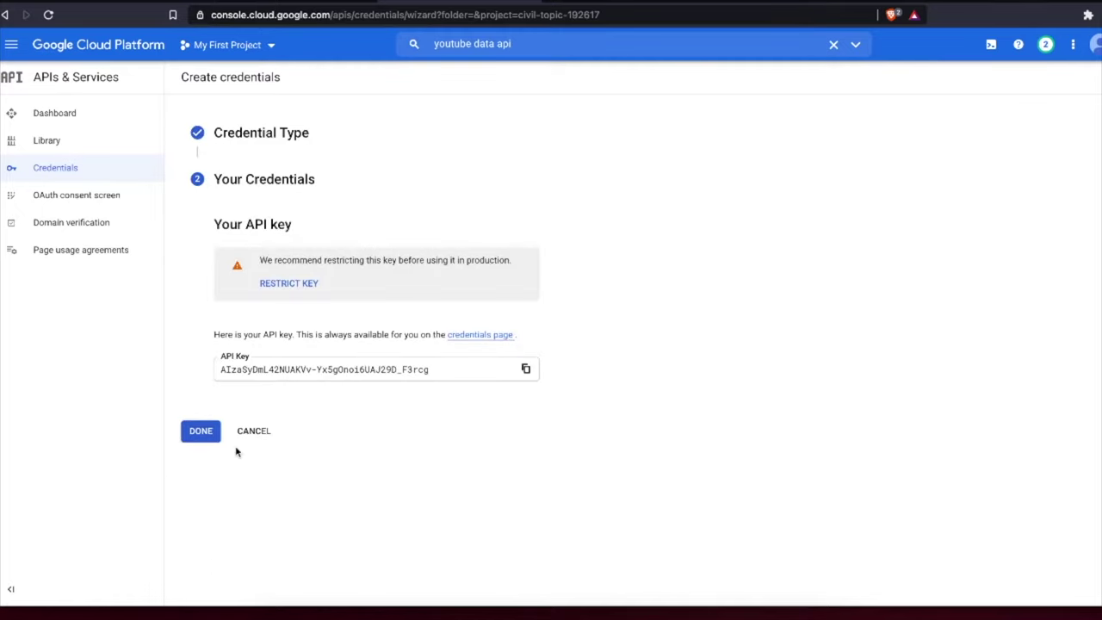
pyautogui.click(528, 369)
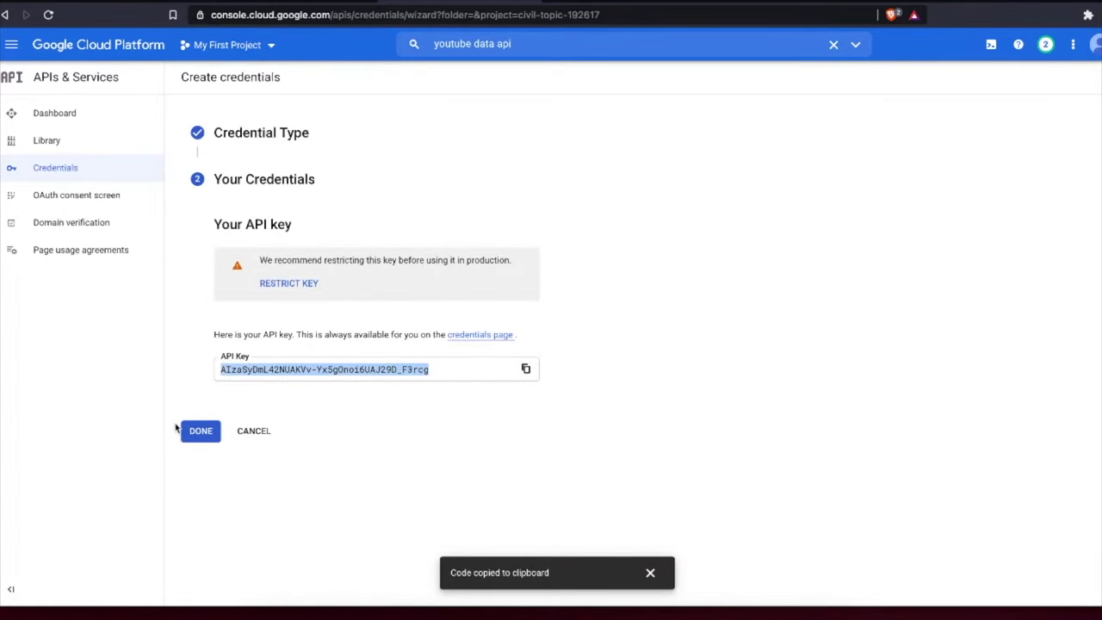
# Review the restriction settings of 'API key 1', then return to the credentials wizard
pyautogui.click(289, 283)
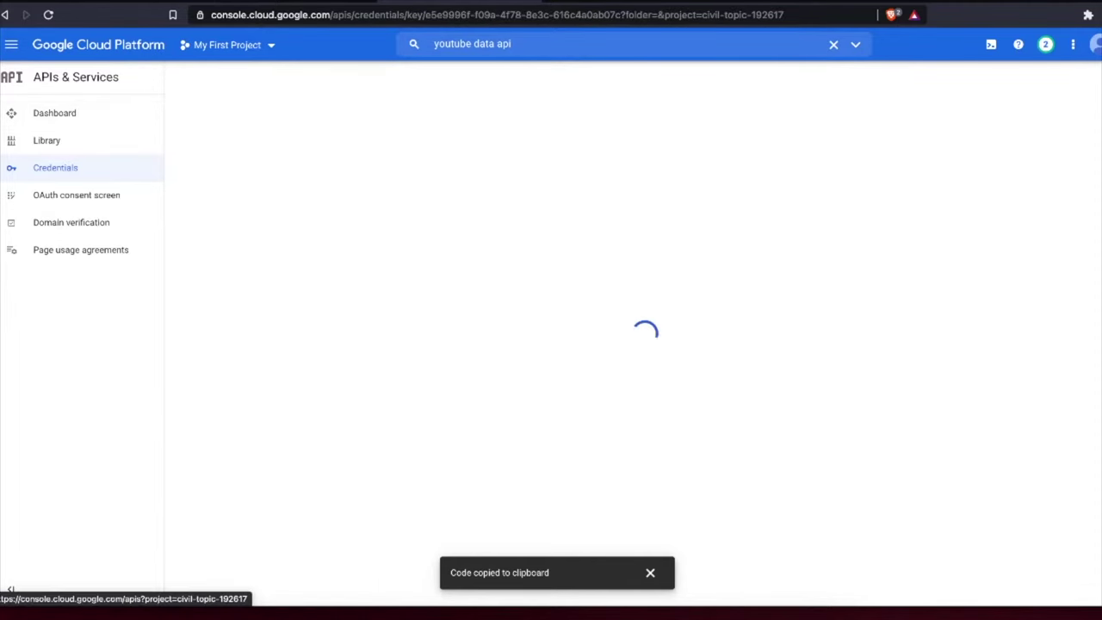
pyautogui.scroll(-1, 203, 257)
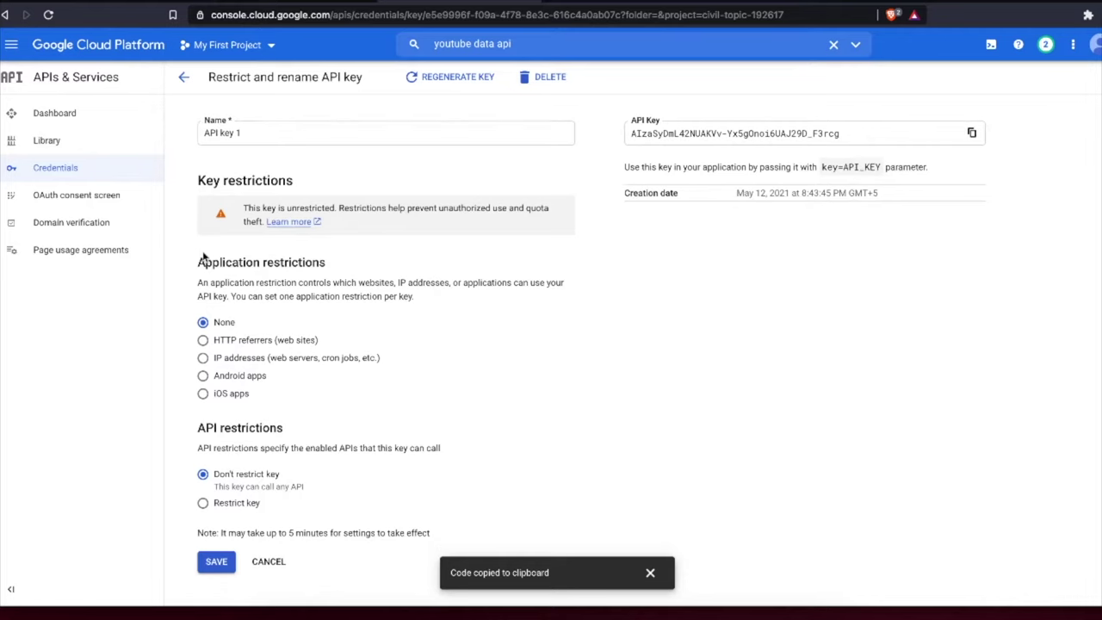
pyautogui.click(6, 16)
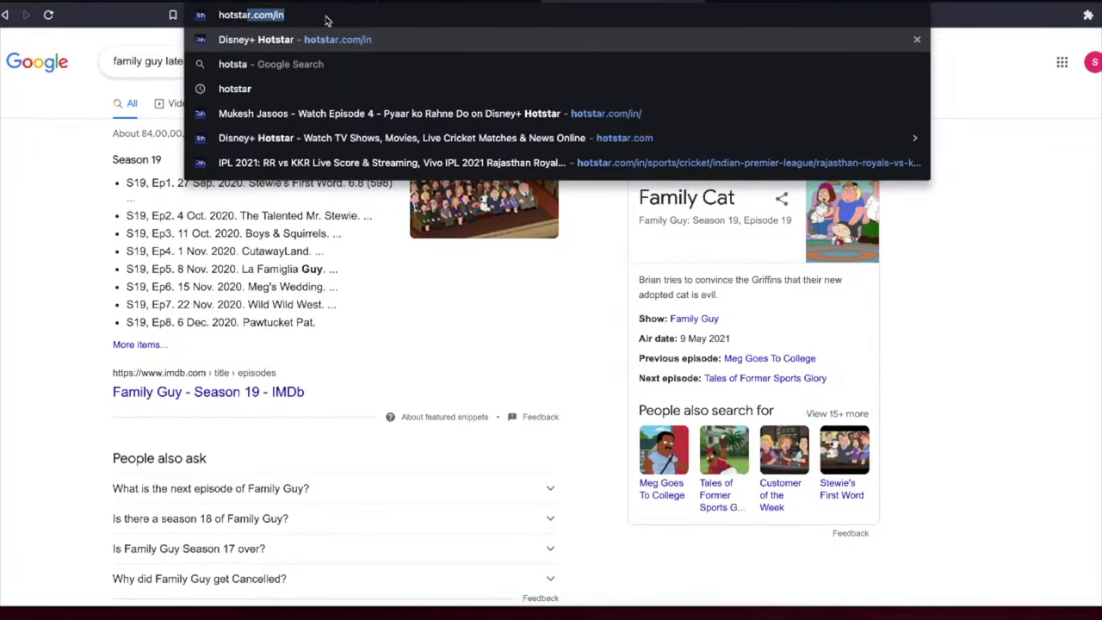
# Search the web for 'hotstar family guy' and open the Disney+ Hotstar Family Guy result
pyautogui.write('family gu')
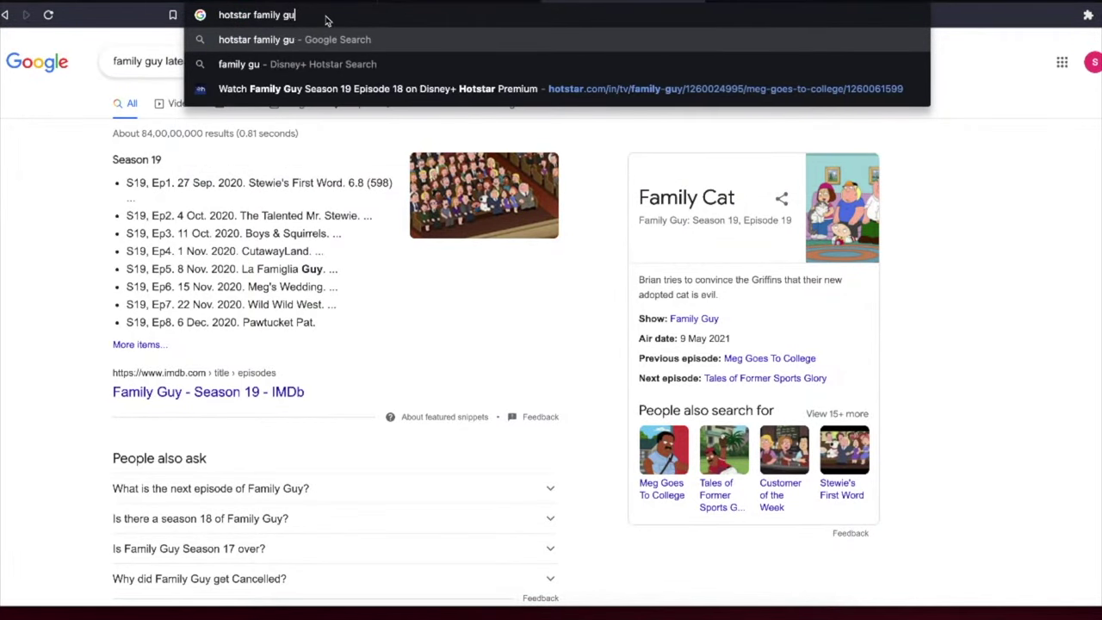
pyautogui.write('y')
pyautogui.press('Return')
pyautogui.click(214, 181)
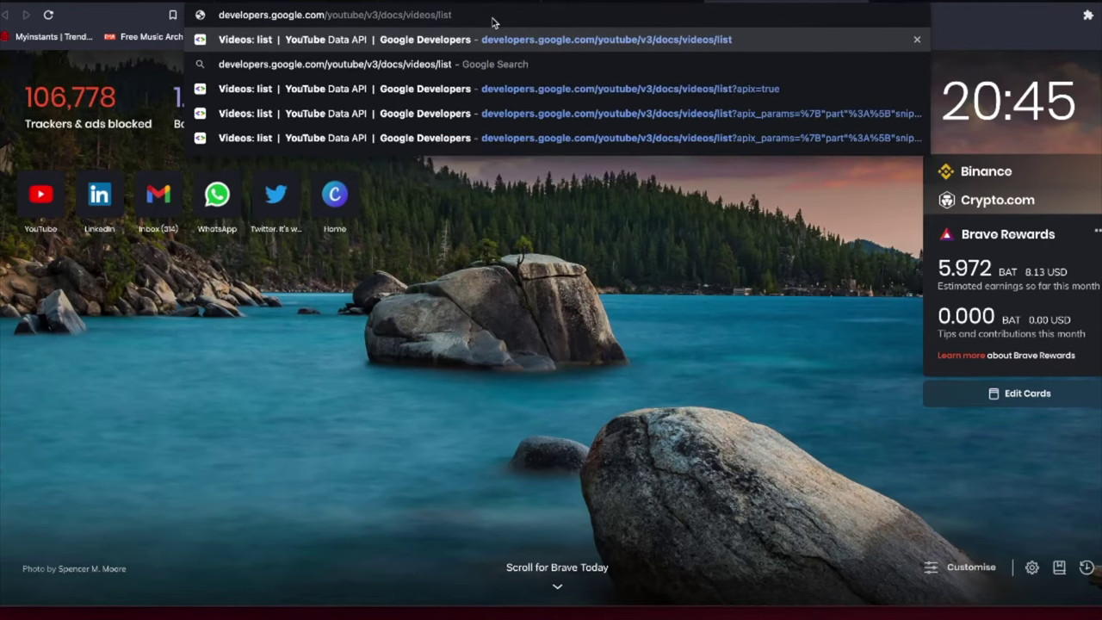
# Load the YouTube Data API 'Videos: list' reference page and scroll through its parameters
pyautogui.press('Return')
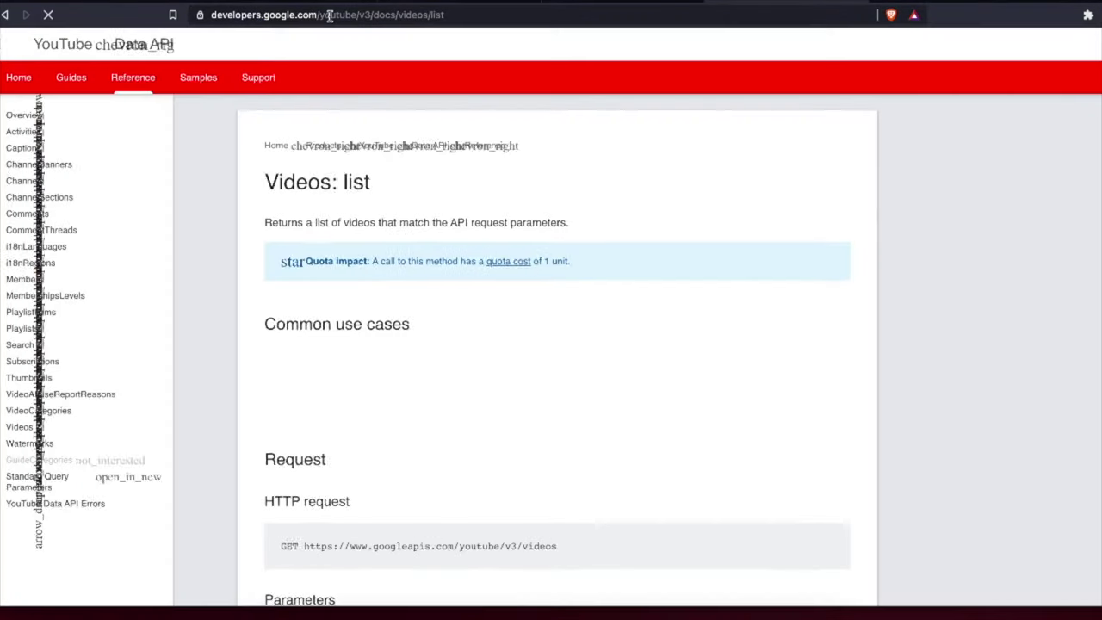
pyautogui.scroll(-1, 365, 286)
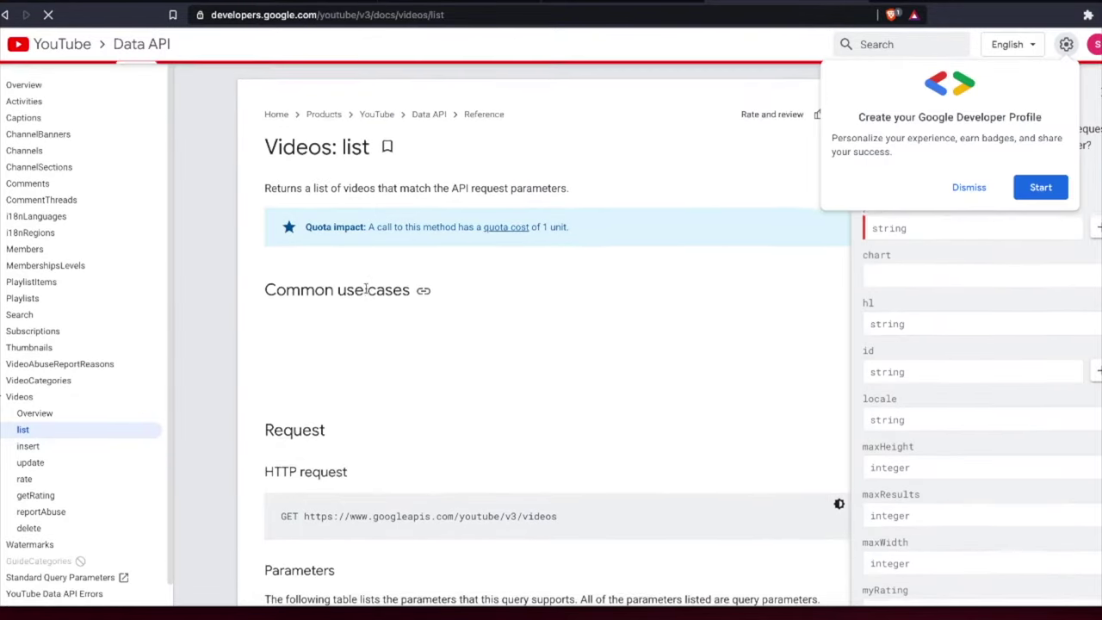
pyautogui.scroll(-2, 337, 234)
pyautogui.scroll(-3, 236, 379)
pyautogui.scroll(3, 235, 385)
pyautogui.scroll(-2, 235, 384)
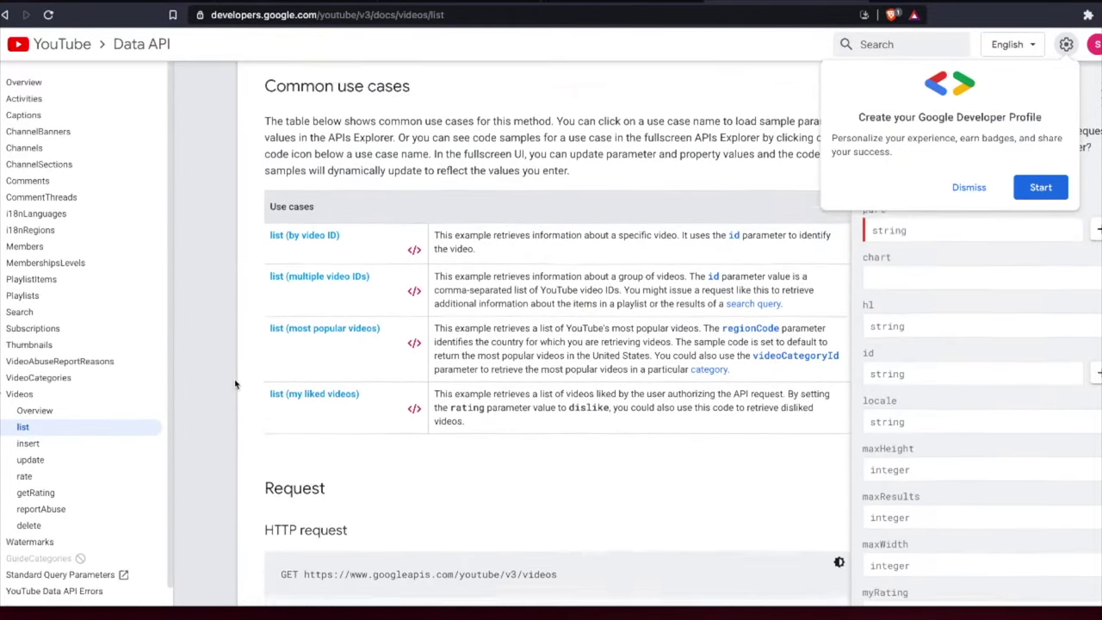
pyautogui.scroll(-2, 314, 283)
pyautogui.scroll(-3, 315, 282)
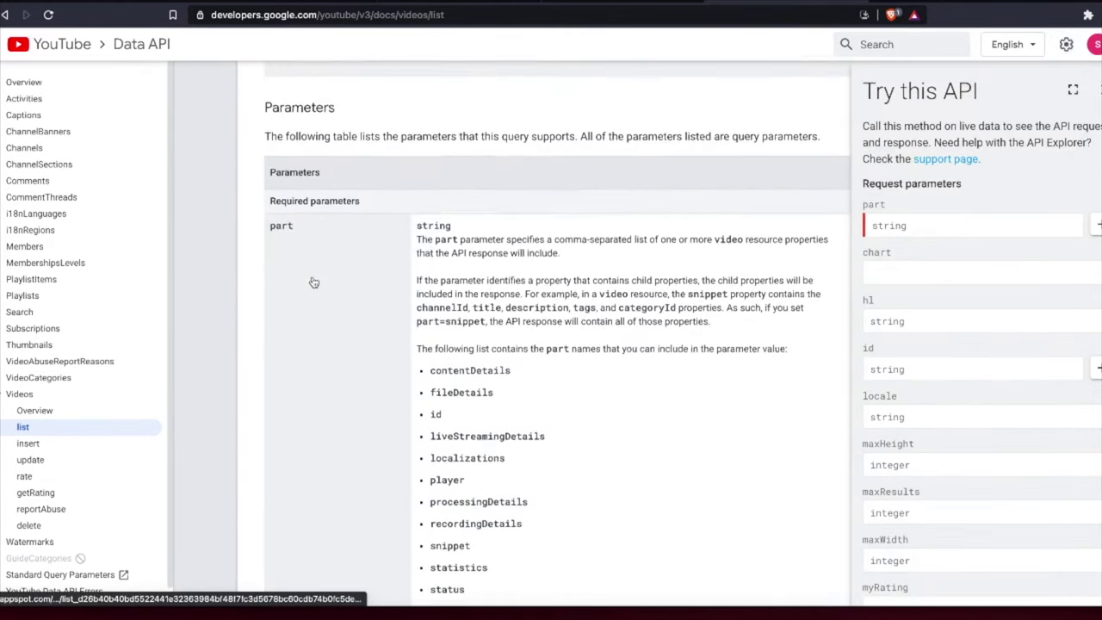
pyautogui.scroll(-4, 315, 282)
pyautogui.scroll(5, 314, 282)
pyautogui.scroll(2, 314, 282)
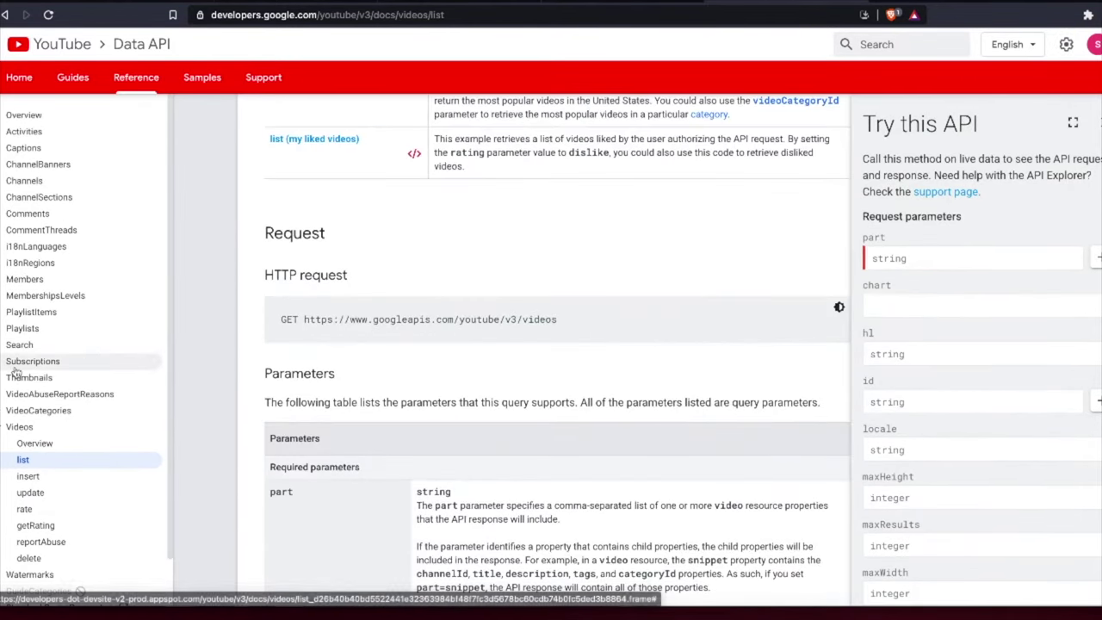
# Expand the Playlists and PlaylistItems method lists in the docs sidebar
pyautogui.click(7, 332)
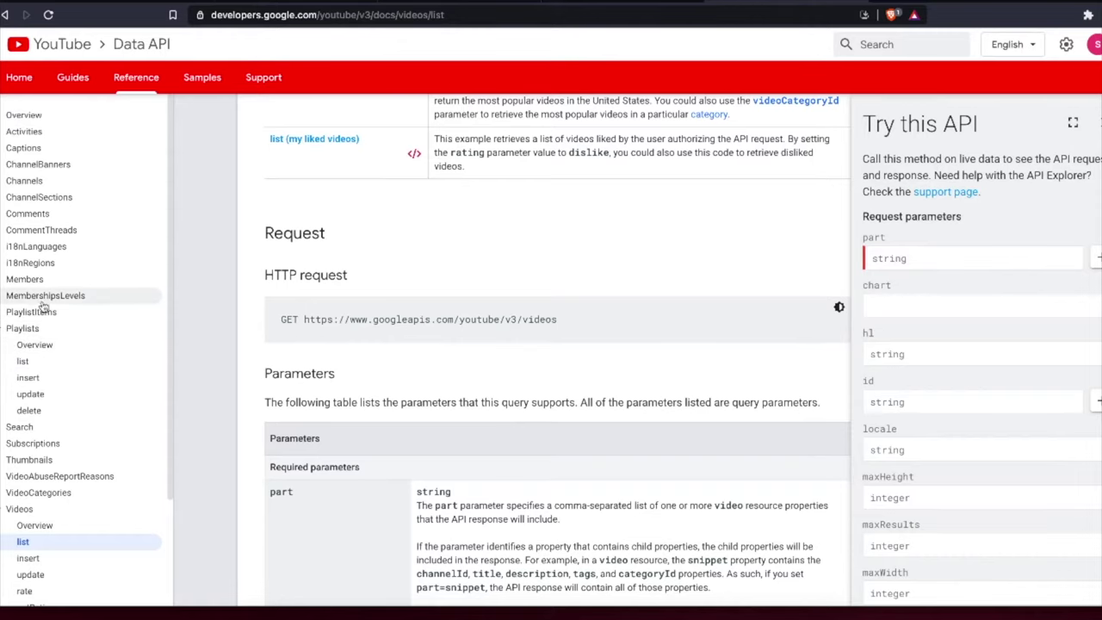
pyautogui.click(4, 313)
pyautogui.scroll(-1, 22, 353)
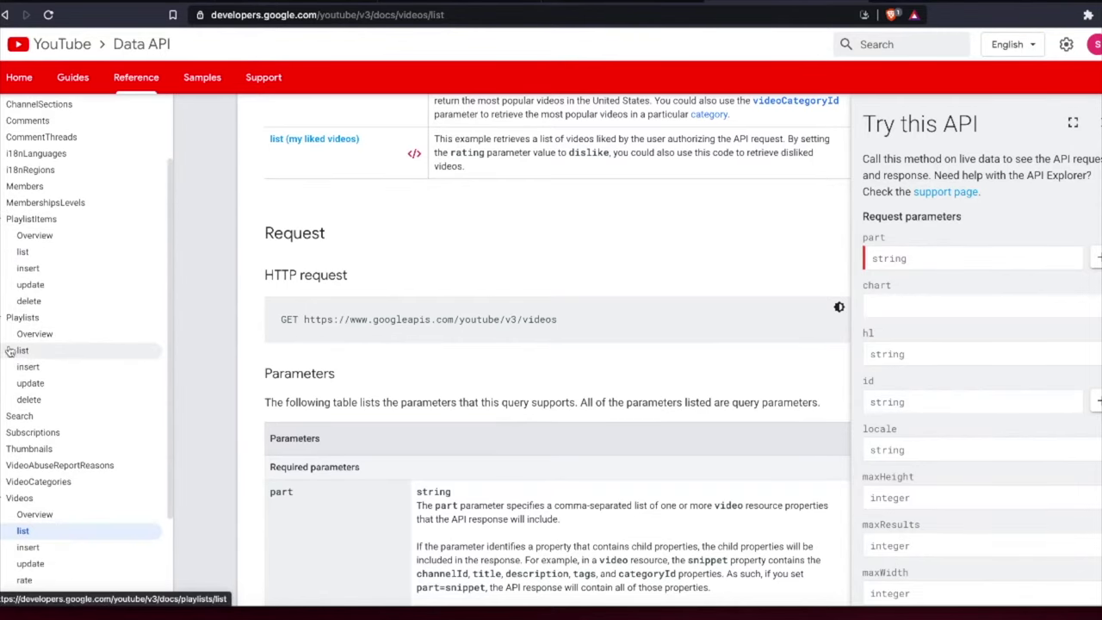
# Open 'Playlists: list' and prefill Try this API with the all-playlists-for-a-channel example
pyautogui.click(21, 353)
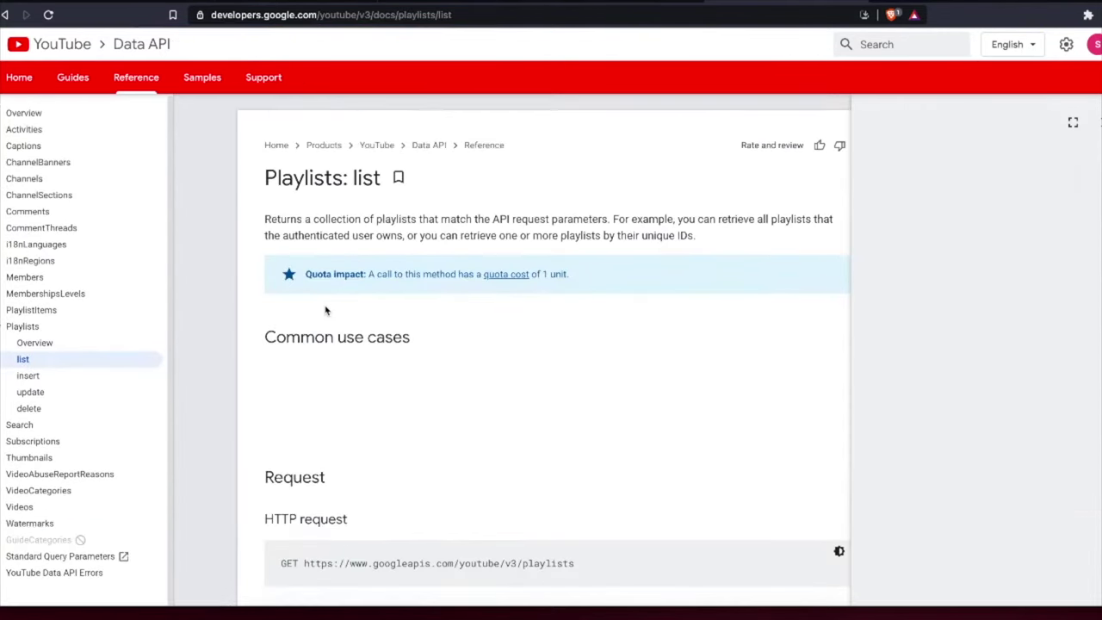
pyautogui.scroll(-2, 325, 310)
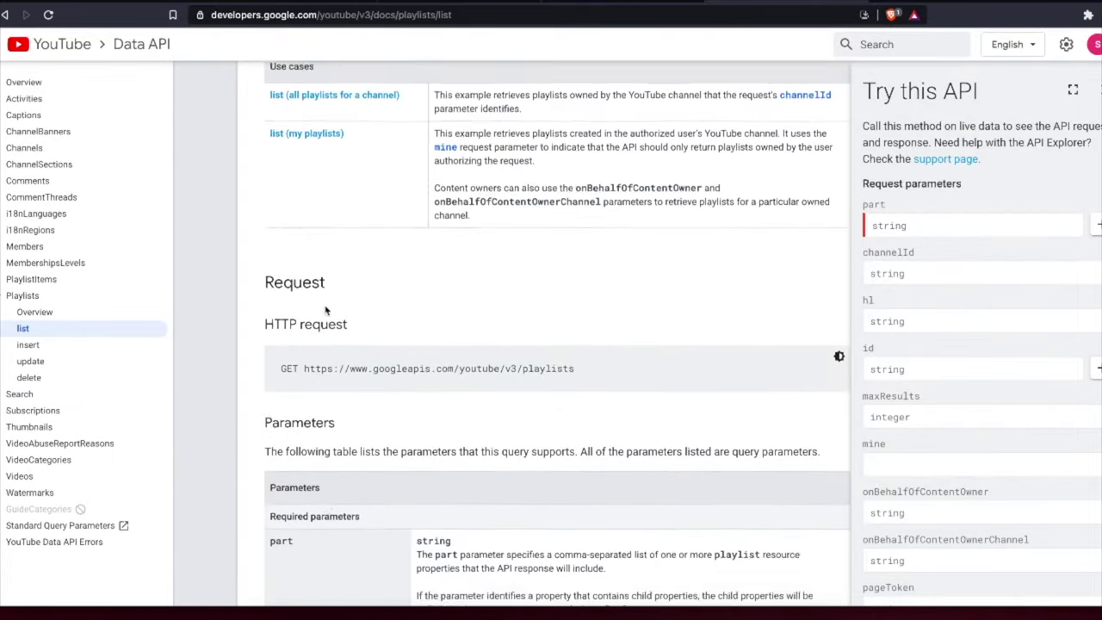
pyautogui.scroll(-1, 898, 296)
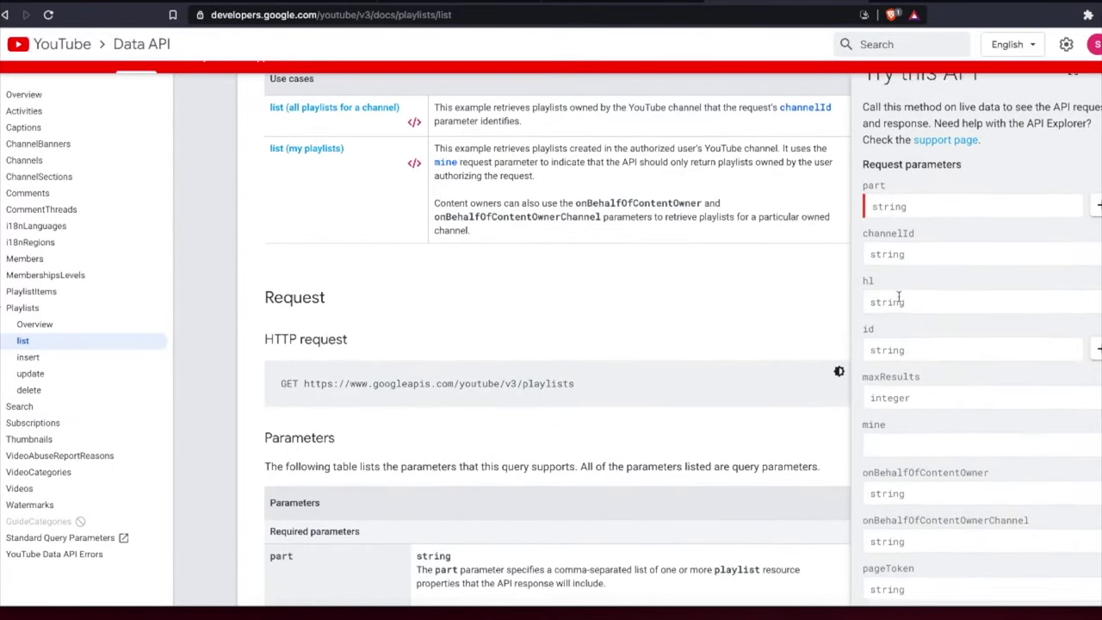
pyautogui.scroll(1, 898, 295)
pyautogui.scroll(2, 786, 289)
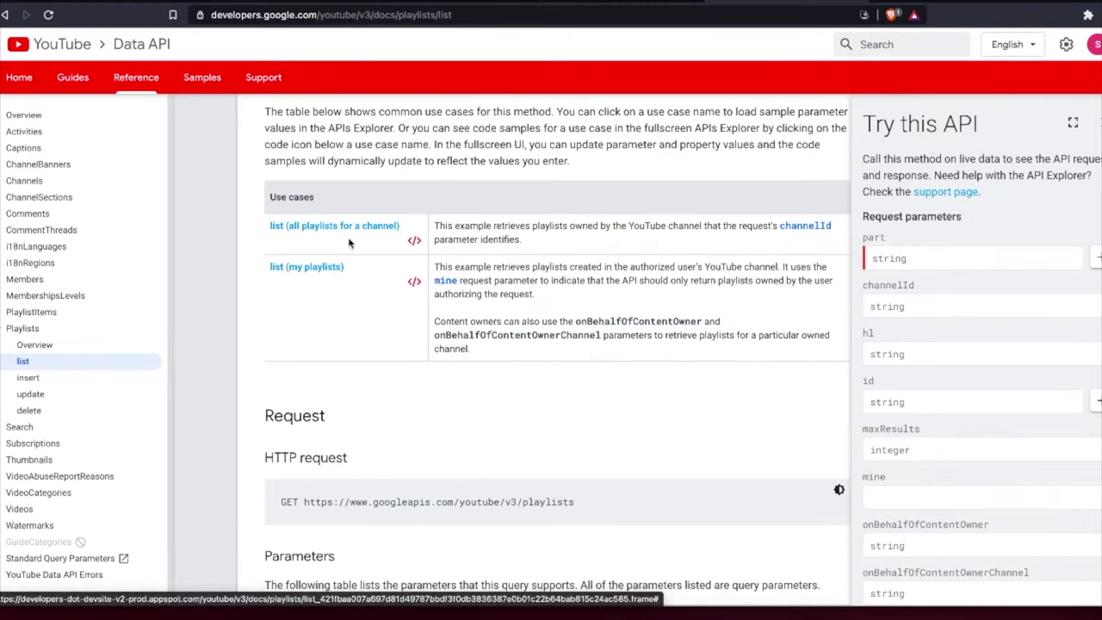
pyautogui.click(379, 228)
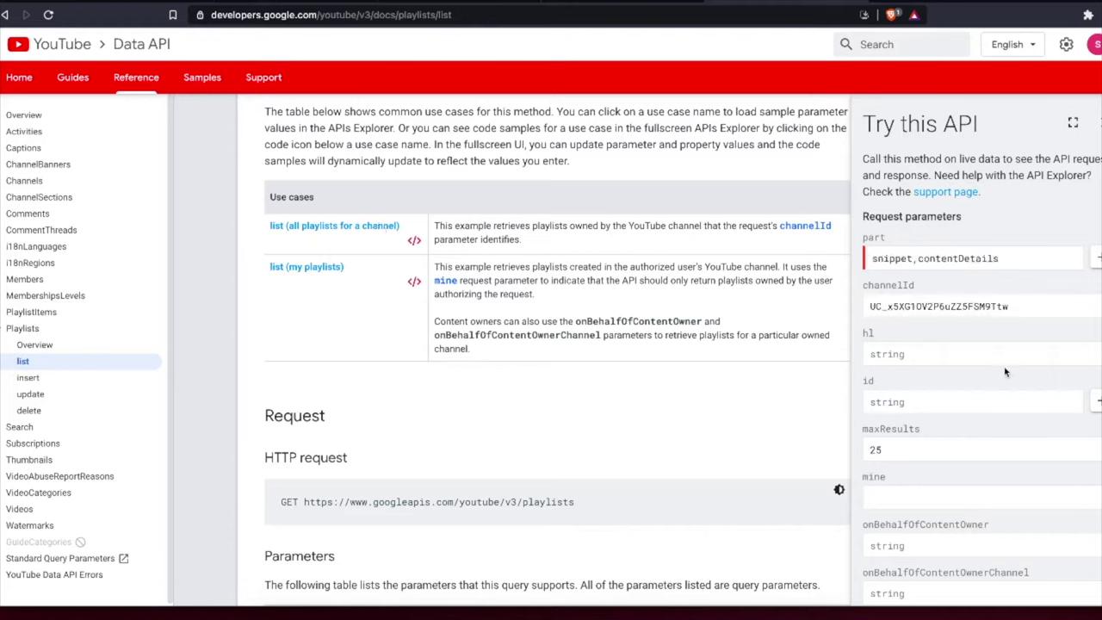
# Open youtube.com in a new tab and go to your own channel page
pyautogui.hotkey('ctrl', 't')
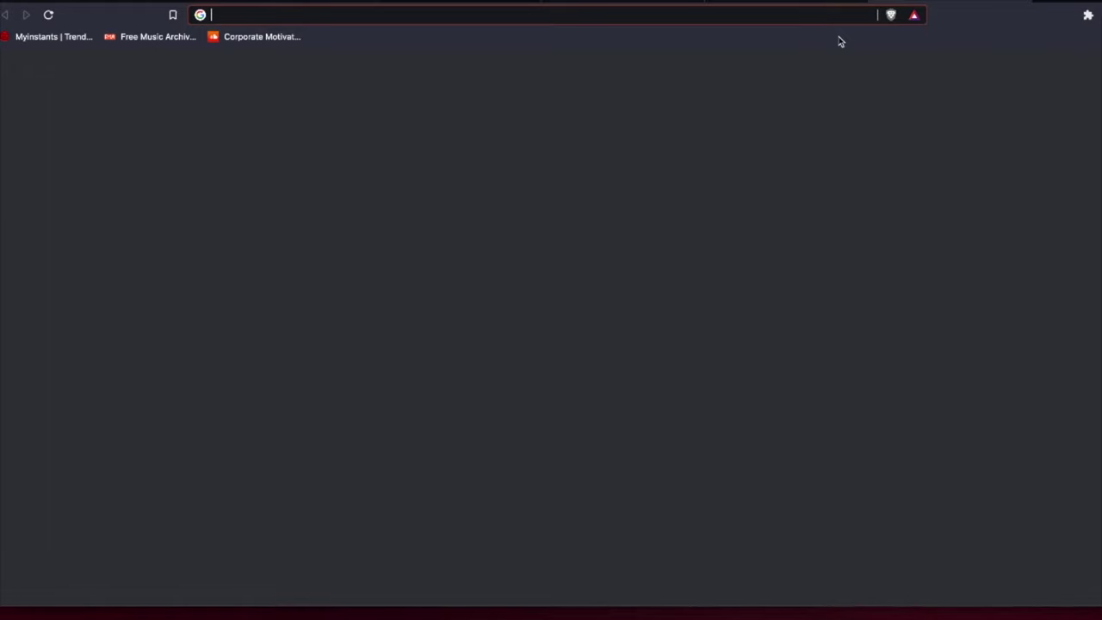
pyautogui.write('youtube.com')
pyautogui.press('Return')
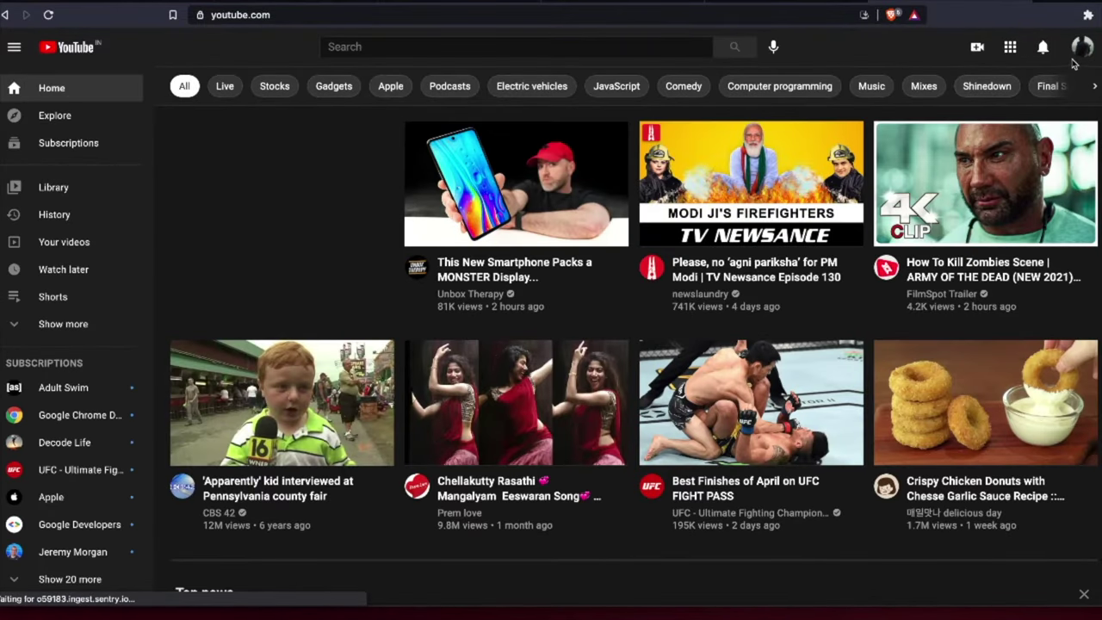
pyautogui.click(1082, 49)
pyautogui.click(962, 160)
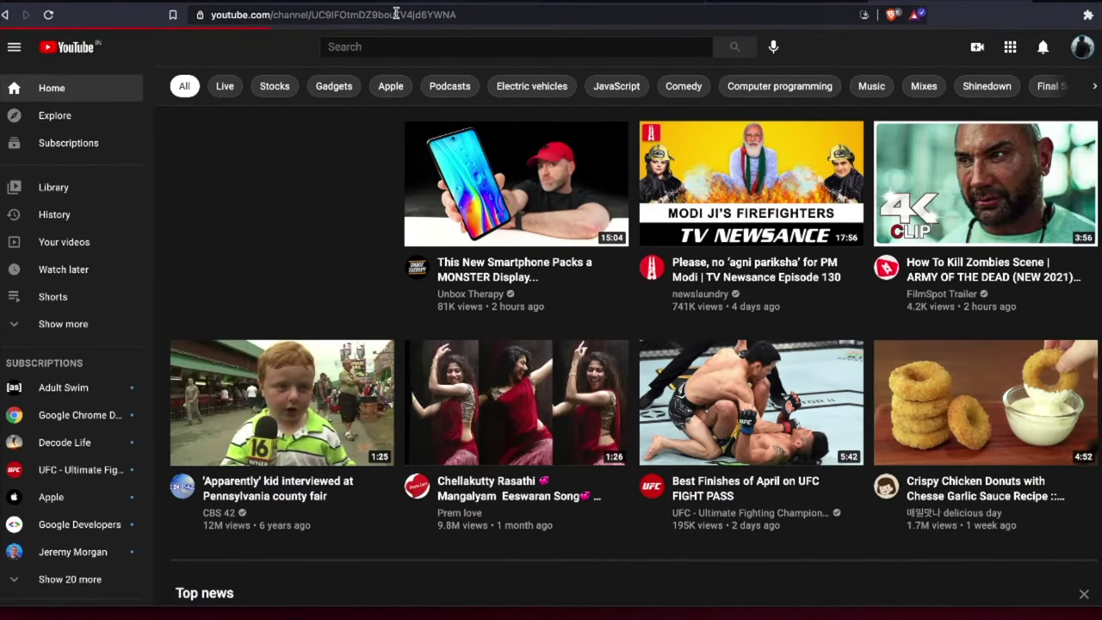
# Copy the channel ID from the page address and return to the channelId field in the docs
pyautogui.doubleClick(393, 14)
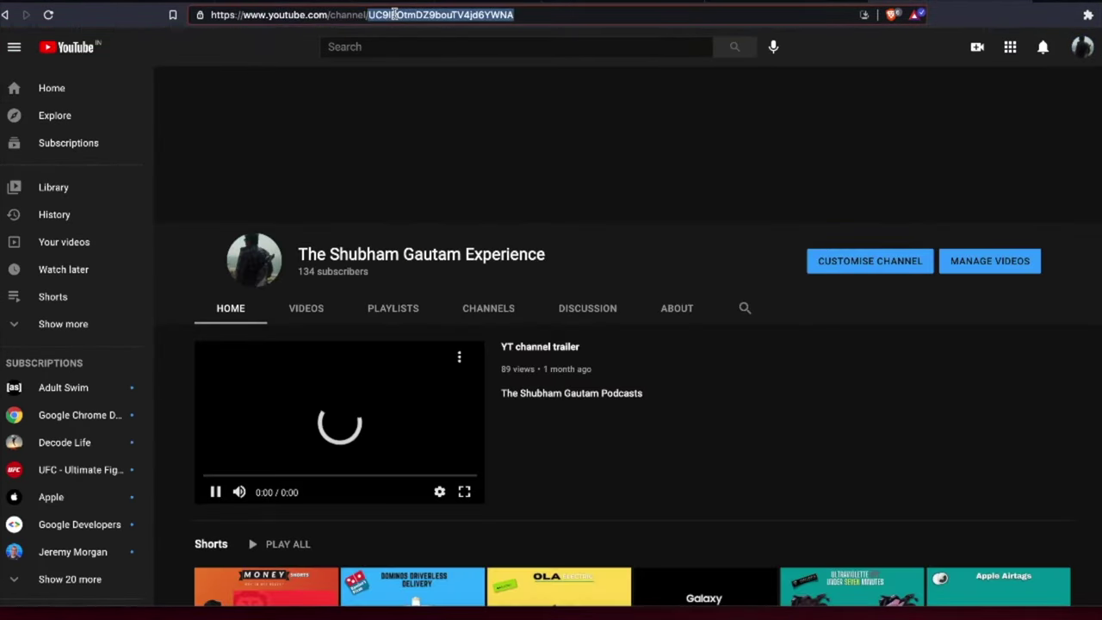
pyautogui.click(504, 152)
pyautogui.click(307, 411)
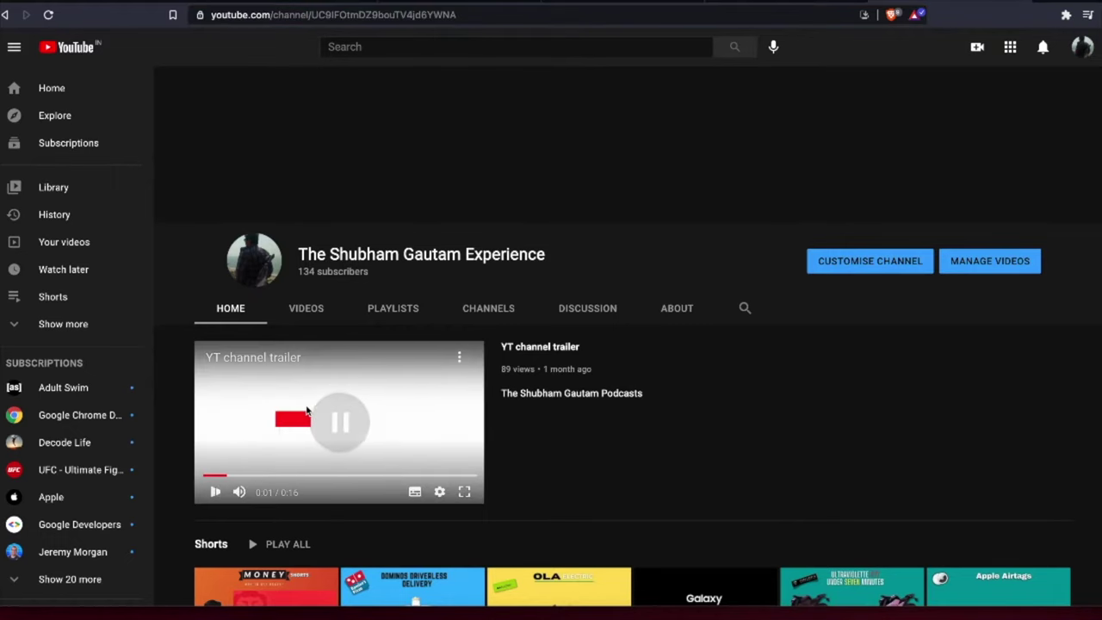
pyautogui.doubleClick(396, 14)
pyautogui.hotkey('ctrl', 'c')
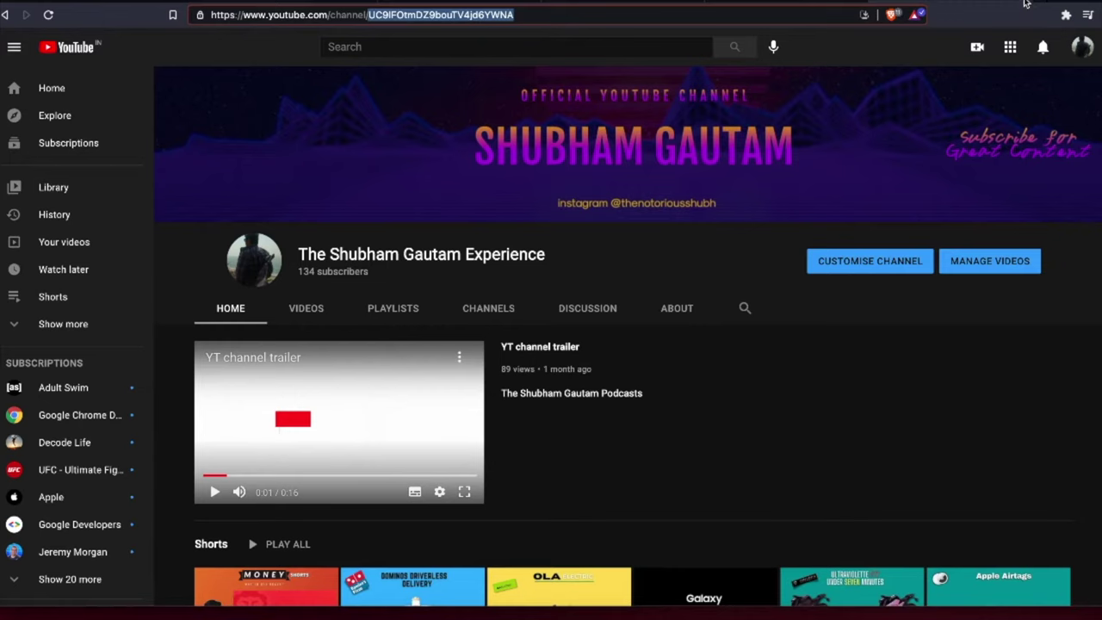
pyautogui.click(1025, 3)
pyautogui.click(990, 312)
# Replace the channelId value with your channel ID and execute the Playlists: list request
pyautogui.hotkey('ctrl', 'a')
pyautogui.hotkey('ctrl', 'v')
pyautogui.scroll(-5, 941, 401)
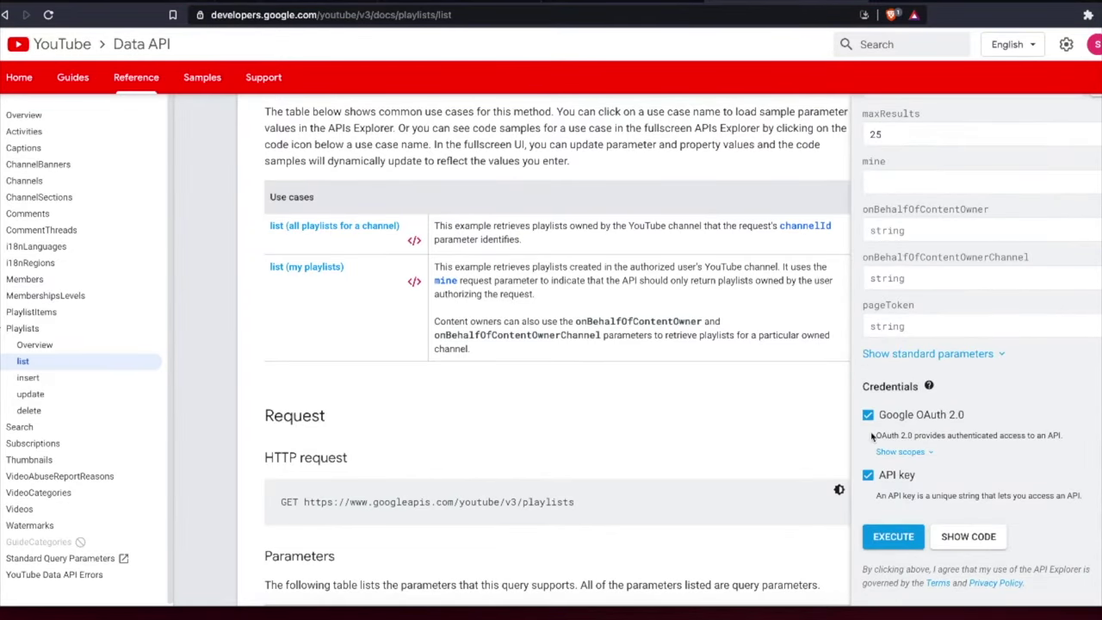
pyautogui.scroll(-2, 912, 518)
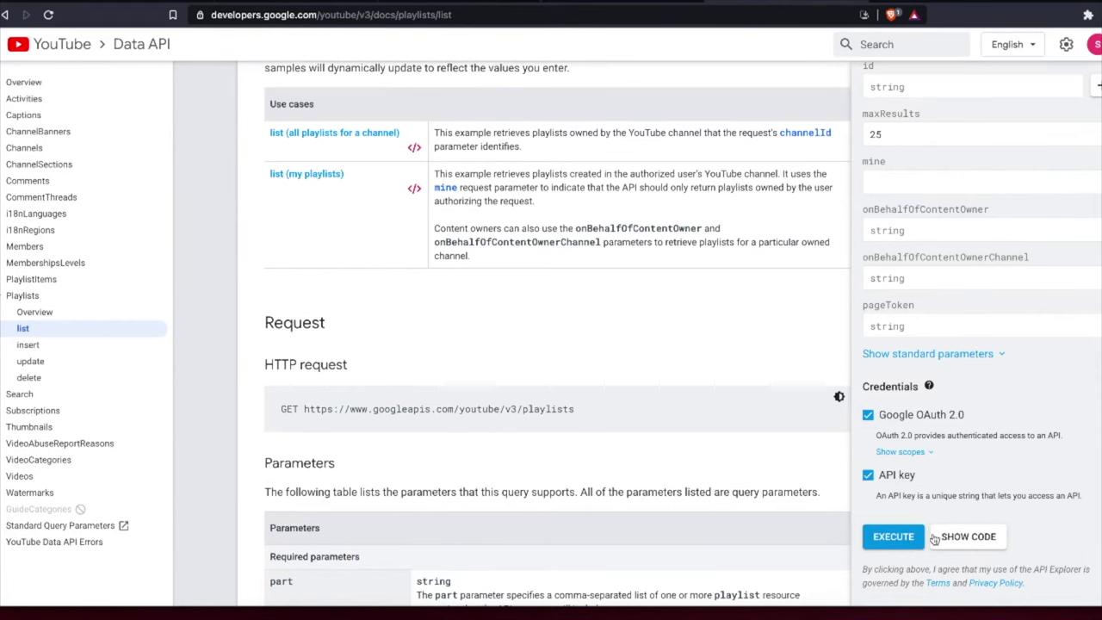
pyautogui.click(901, 537)
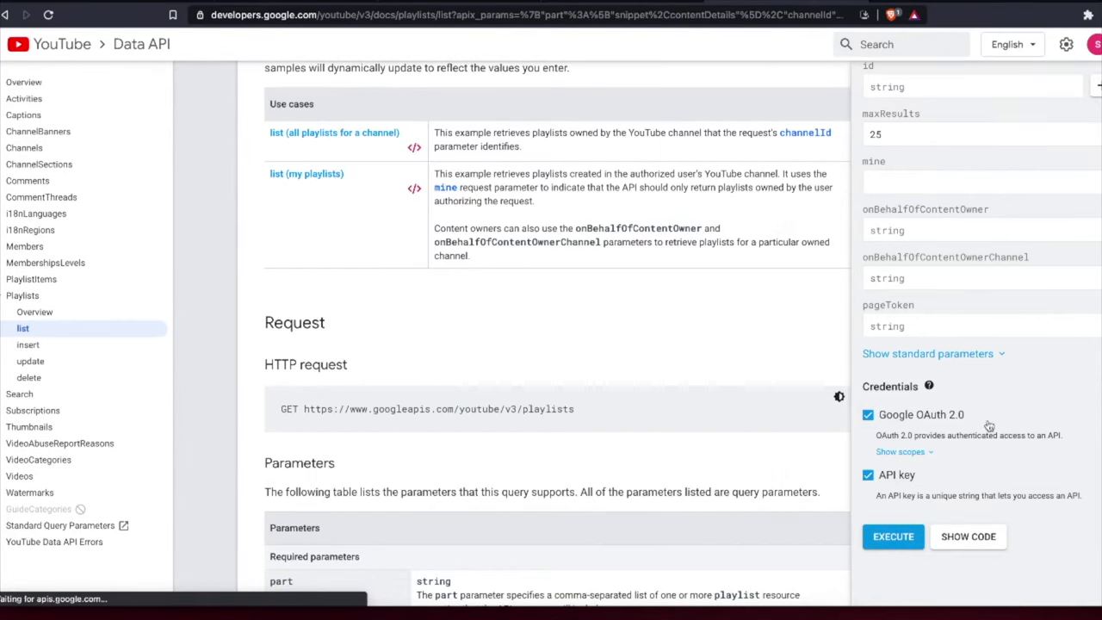
# Scroll through the 200 JSON response with totalResults 11 and expand the API explorer fullscreen
pyautogui.scroll(-2, 985, 423)
pyautogui.scroll(-1, 985, 423)
pyautogui.scroll(-1, 985, 423)
pyautogui.scroll(-1, 986, 423)
pyautogui.scroll(-1, 858, 431)
pyautogui.scroll(-2, 852, 429)
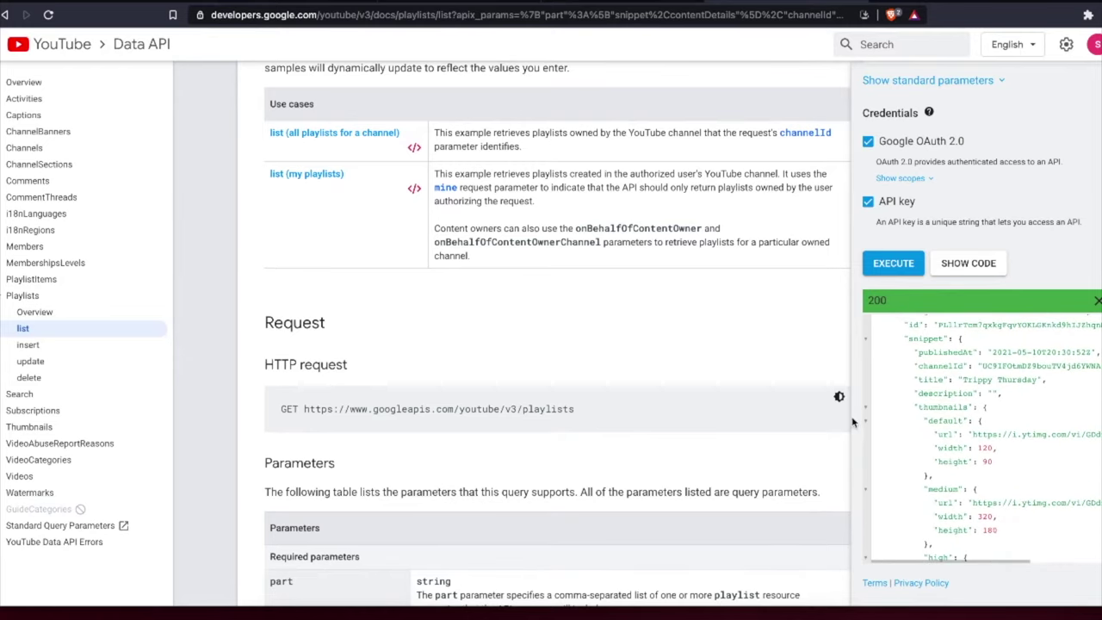
pyautogui.scroll(-2, 895, 422)
pyautogui.scroll(-2, 947, 418)
pyautogui.scroll(-2, 961, 416)
pyautogui.scroll(-2, 960, 416)
pyautogui.scroll(-1, 960, 416)
pyautogui.scroll(-2, 960, 416)
pyautogui.scroll(-2, 960, 416)
pyautogui.click(969, 260)
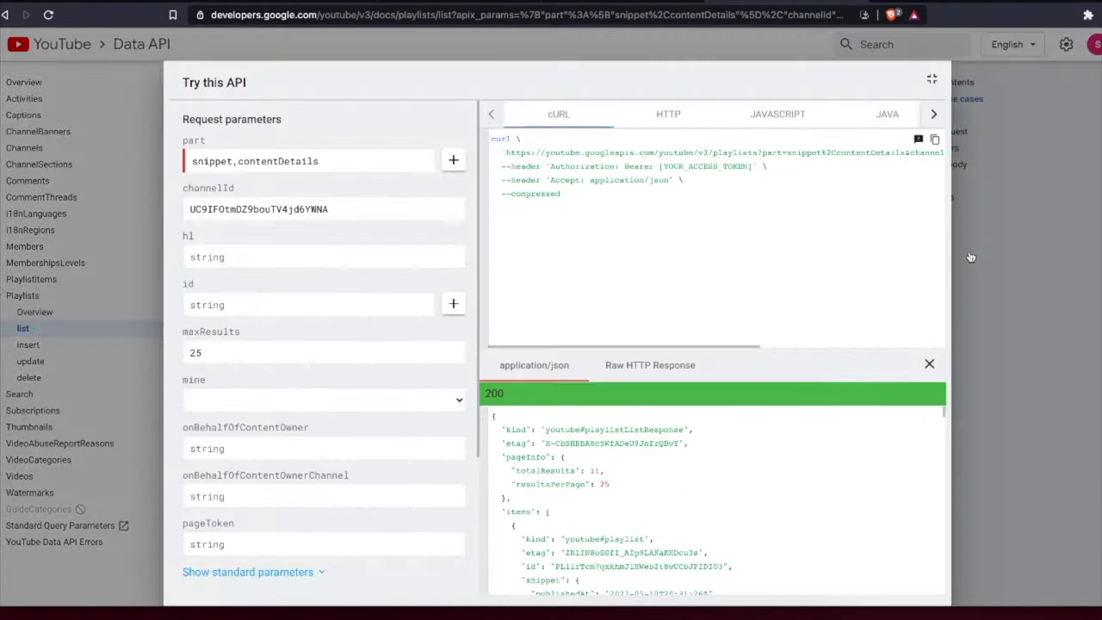
# Copy the playlists HTTP sample request line, ending in key=[YOUR_API_KEY], from Try this API
pyautogui.click(742, 116)
pyautogui.click(660, 114)
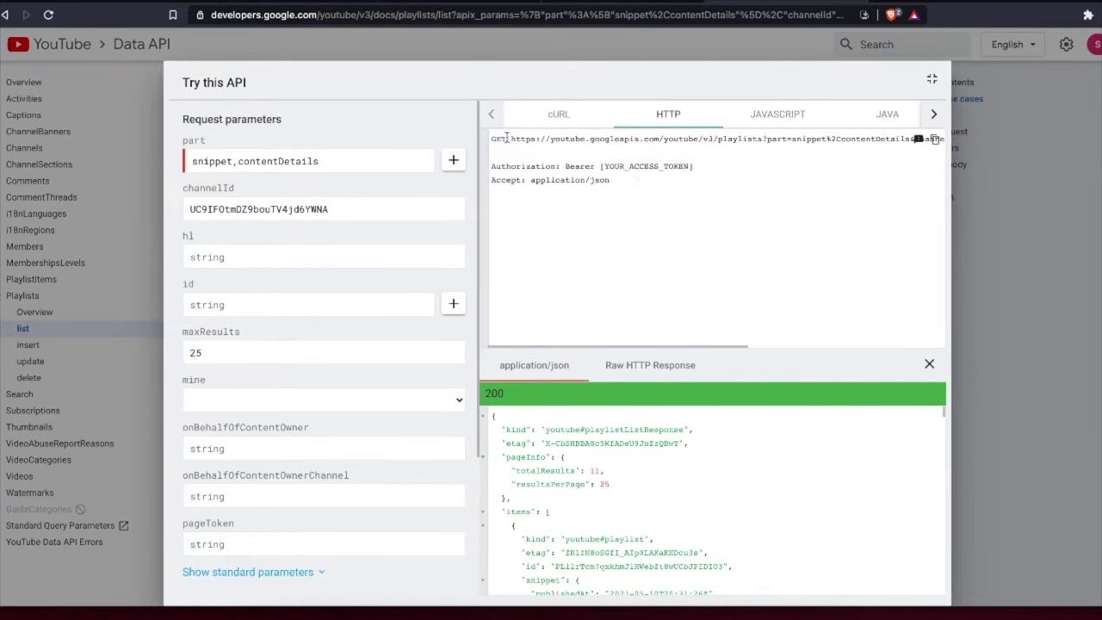
pyautogui.moveTo(509, 138); pyautogui.dragTo(724, 173)
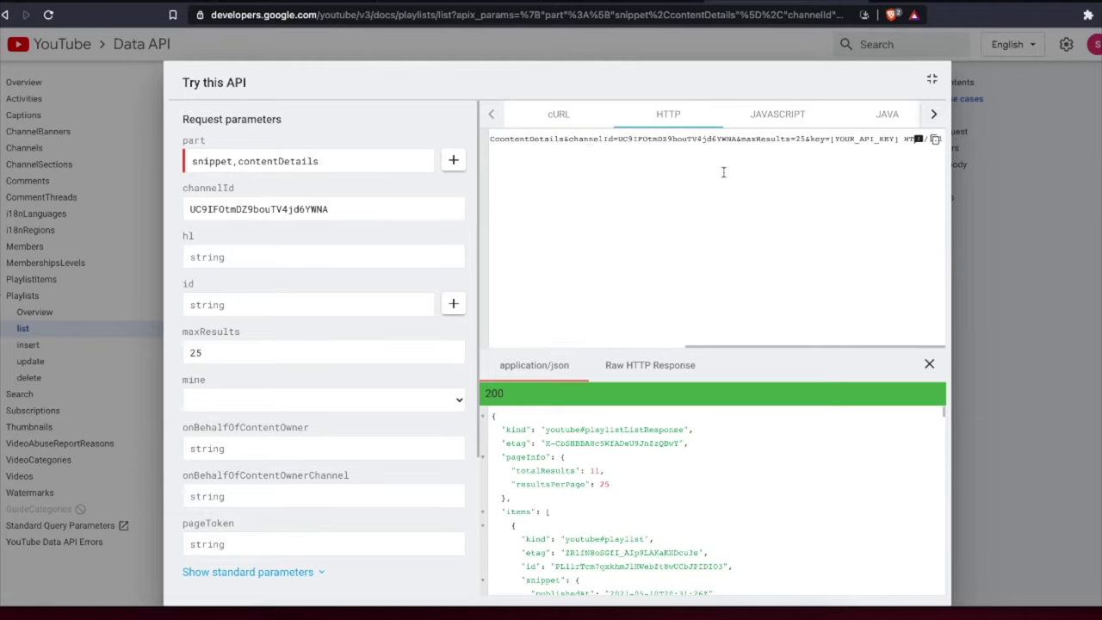
pyautogui.moveTo(900, 139); pyautogui.dragTo(899, 138)
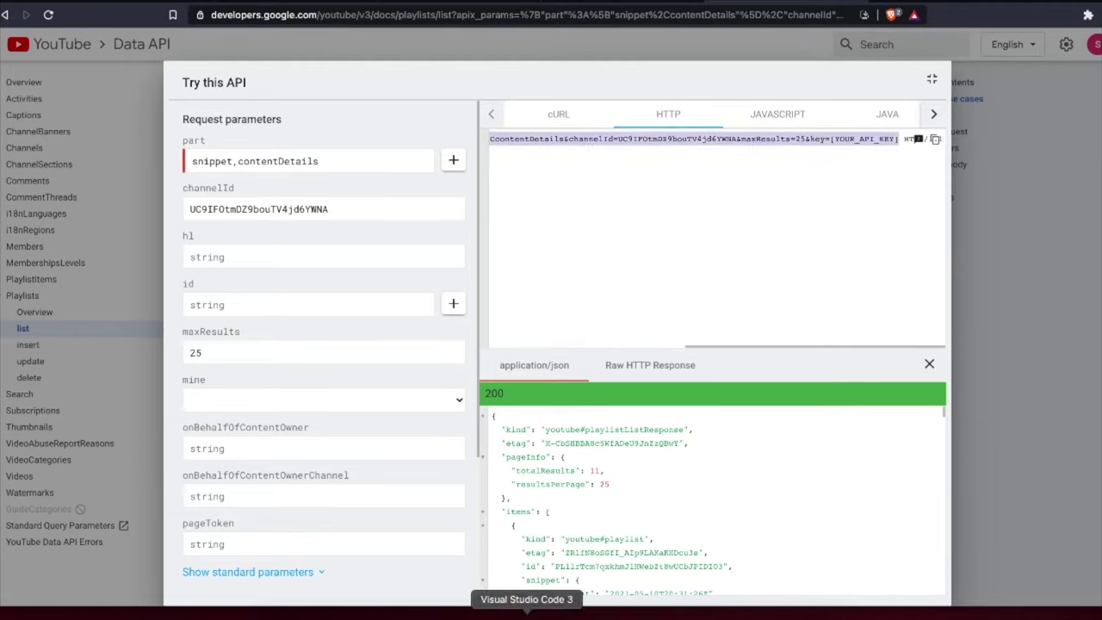
pyautogui.click(527, 614)
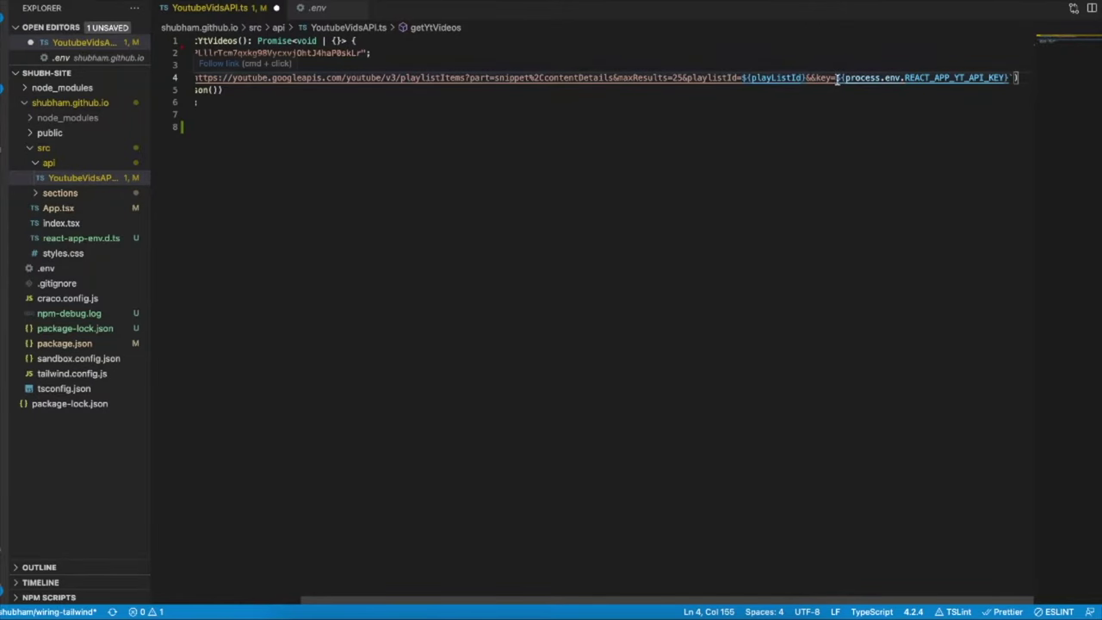
# Replace ${process.env.REACT_APP_YT_API_KEY} in the line 4 fetch URL with the literal API key
pyautogui.moveTo(1015, 78); pyautogui.dragTo(835, 77)
pyautogui.hotkey('ctrl', 'v')
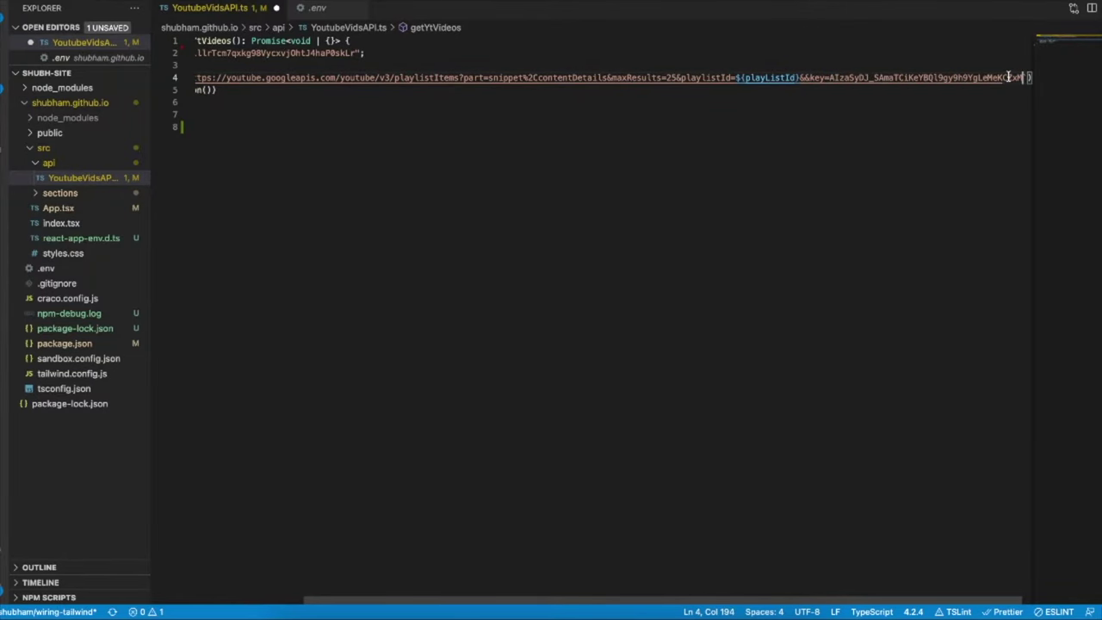
pyautogui.hscroll(-3, 774, 89)
# Check the line 2 playlist ID against the {playListId} placeholder, then enter console.log(list) in the console
pyautogui.doubleClick(402, 52)
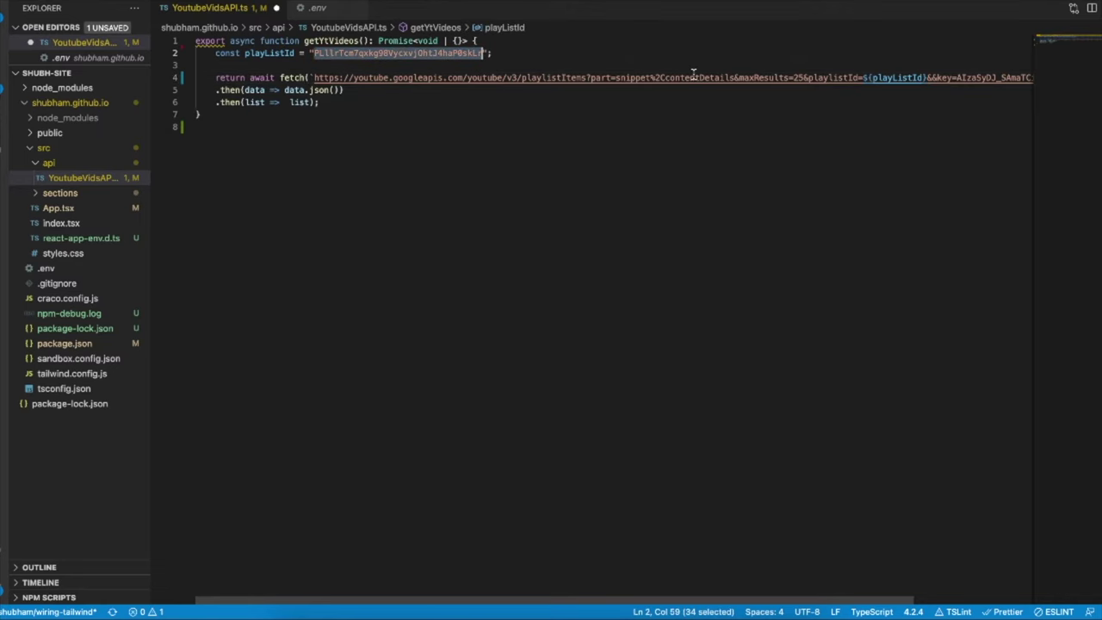
pyautogui.hscroll(3, 785, 78)
pyautogui.moveTo(722, 77); pyautogui.dragTo(785, 77)
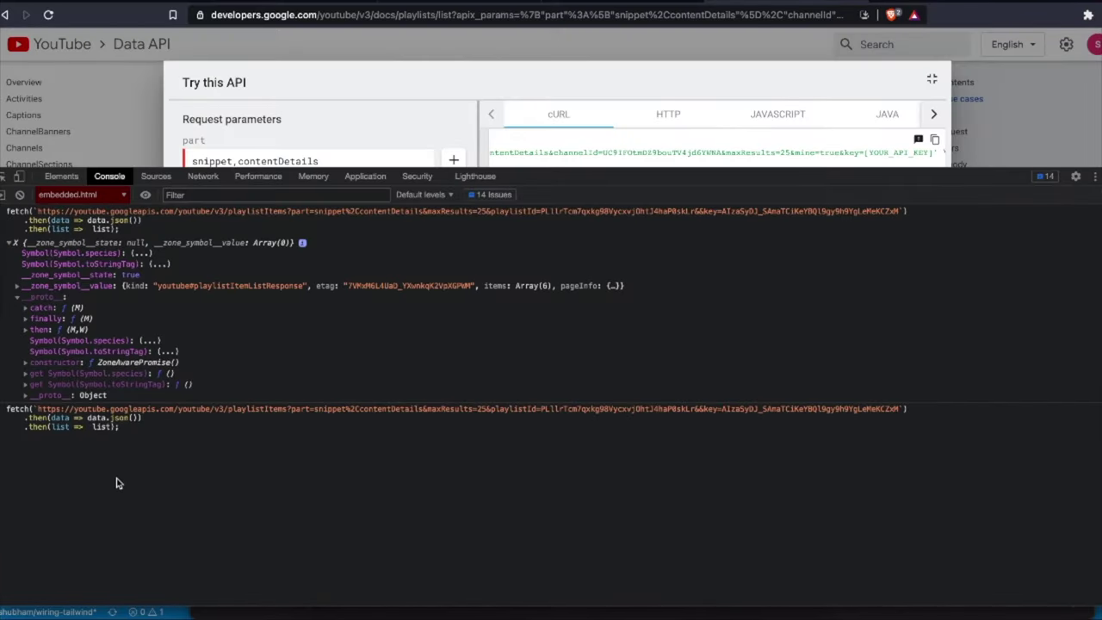
pyautogui.write('console.')
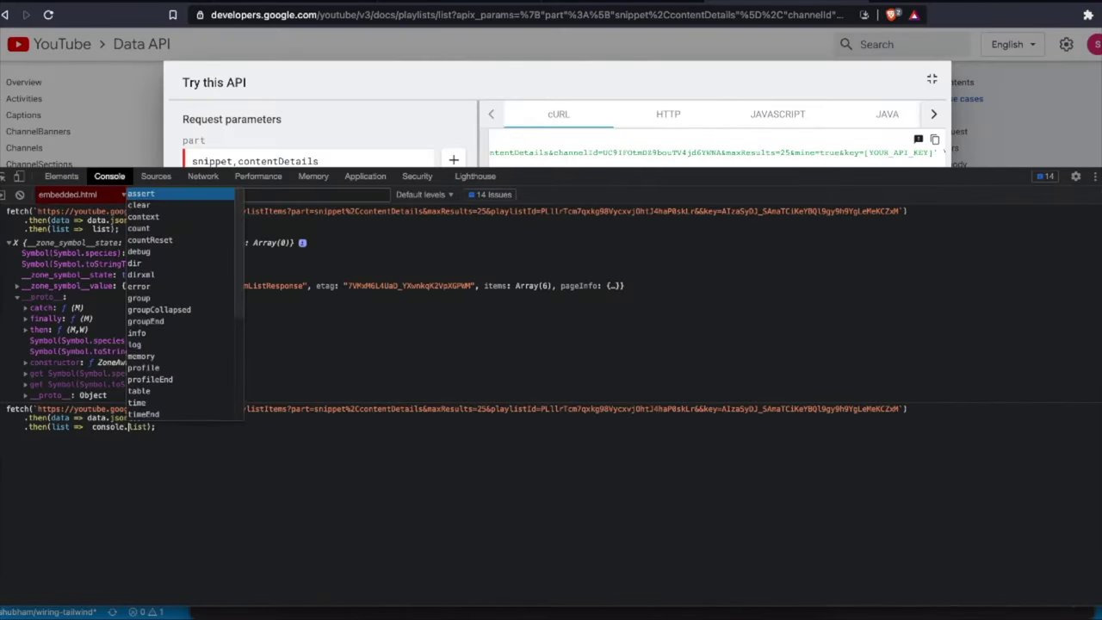
pyautogui.write('log(list')
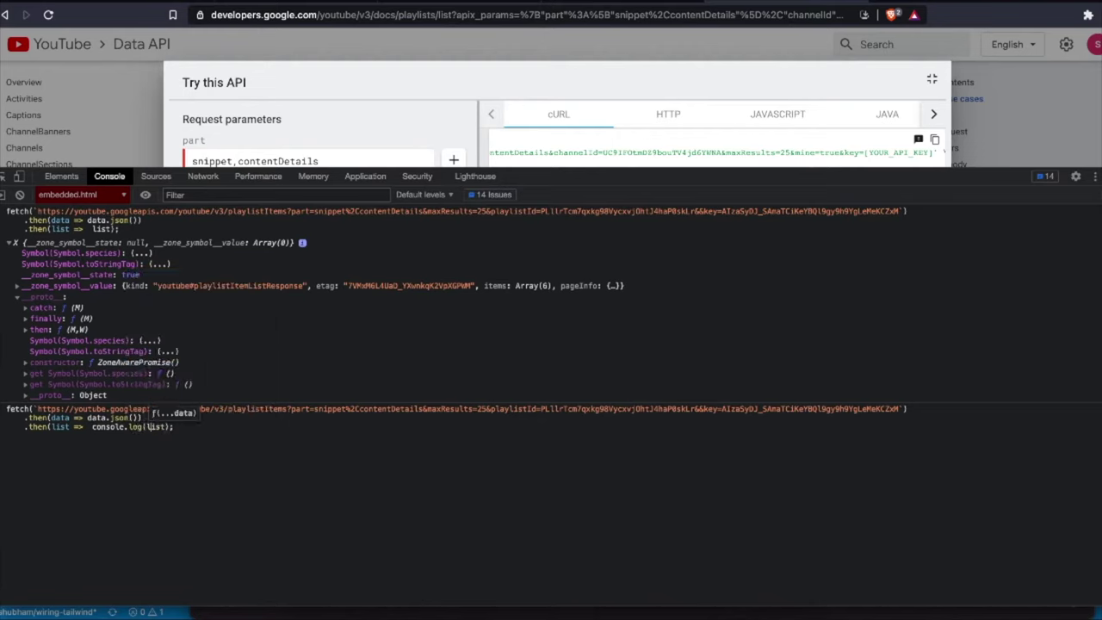
pyautogui.write(')')
# Log the playlistItemListResponse and expand its items array to reveal the six entries
pyautogui.press('Return')
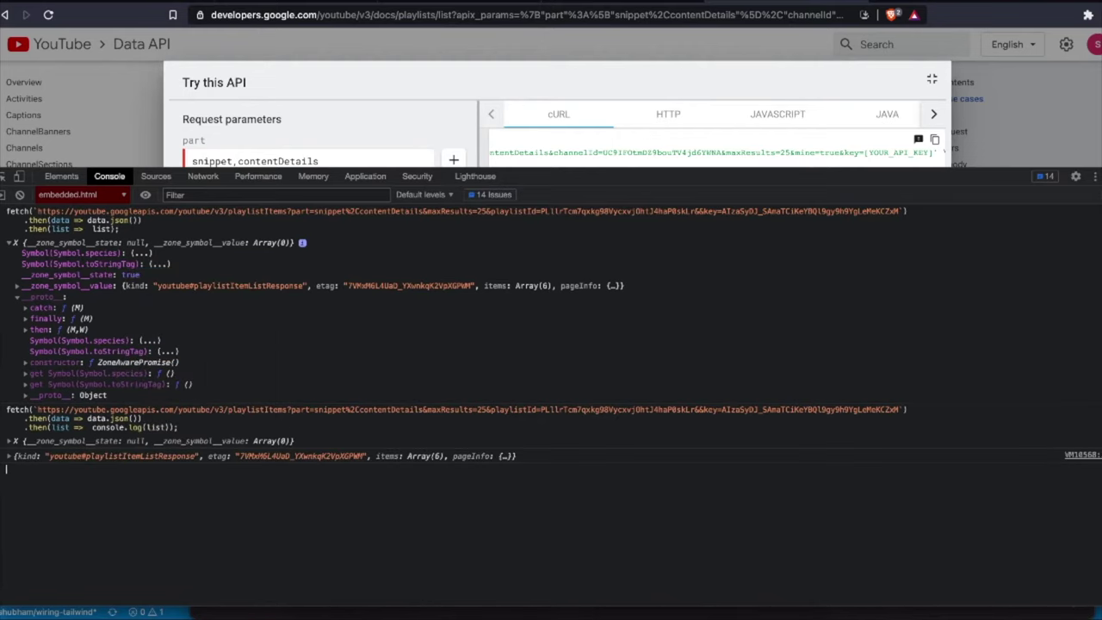
pyautogui.click(11, 457)
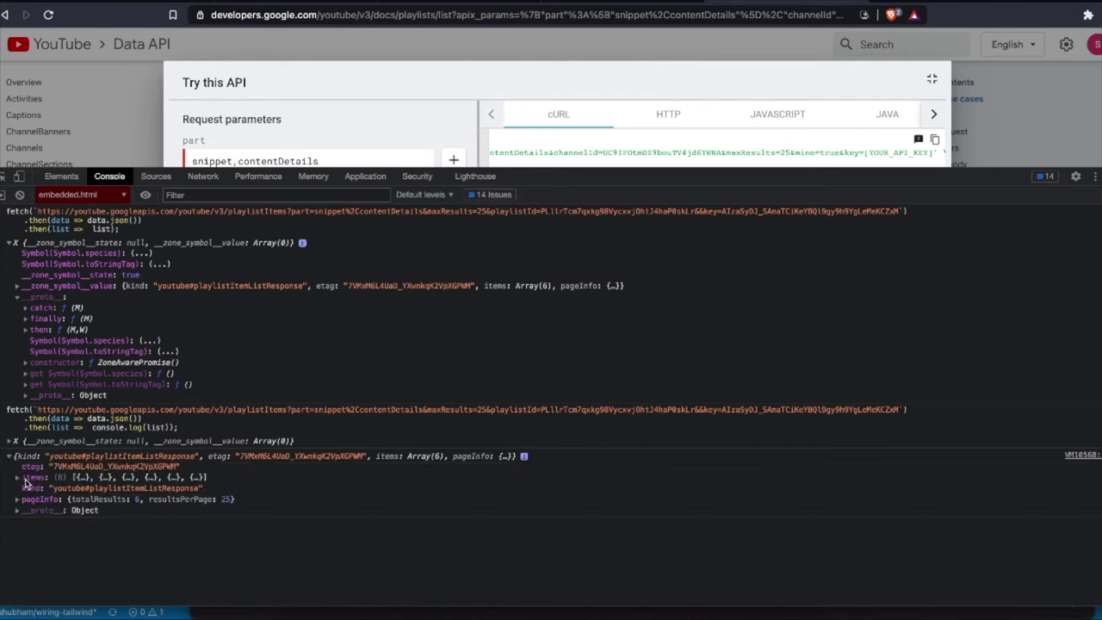
pyautogui.click(16, 478)
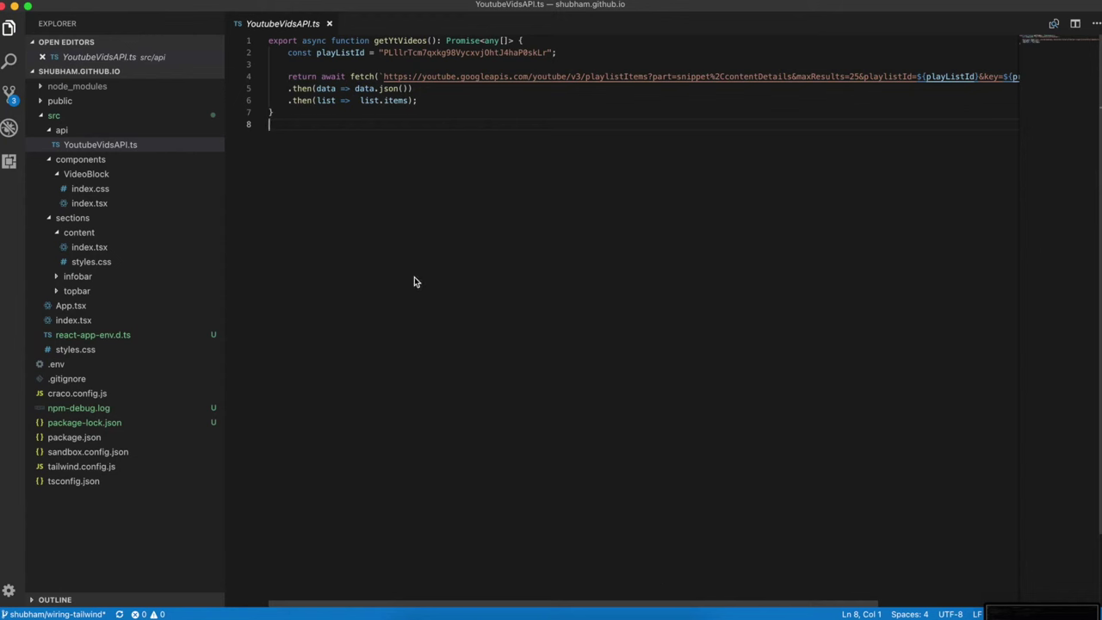
# Review the getYtVideos function in YoutubeVidsAPI.ts
pyautogui.moveTo(346, 129); pyautogui.dragTo(265, 41)
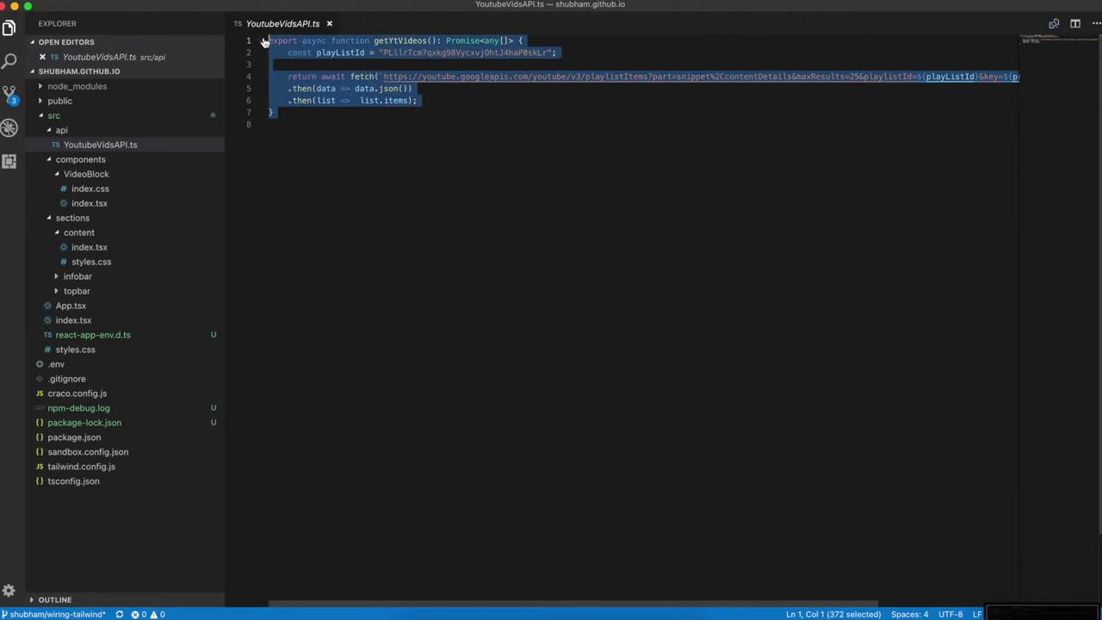
pyautogui.doubleClick(390, 41)
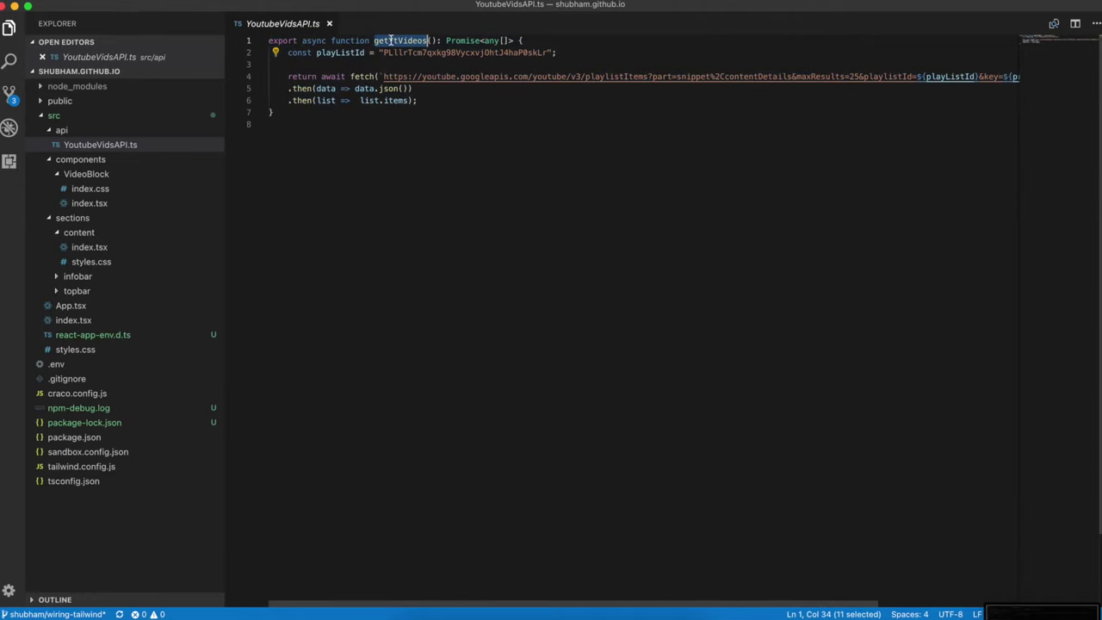
pyautogui.click(438, 136)
pyautogui.hscroll(3, 532, 123)
pyautogui.hscroll(4, 532, 124)
pyautogui.hscroll(-5, 532, 124)
pyautogui.hscroll(-2, 317, 120)
pyautogui.hscroll(-2, 303, 123)
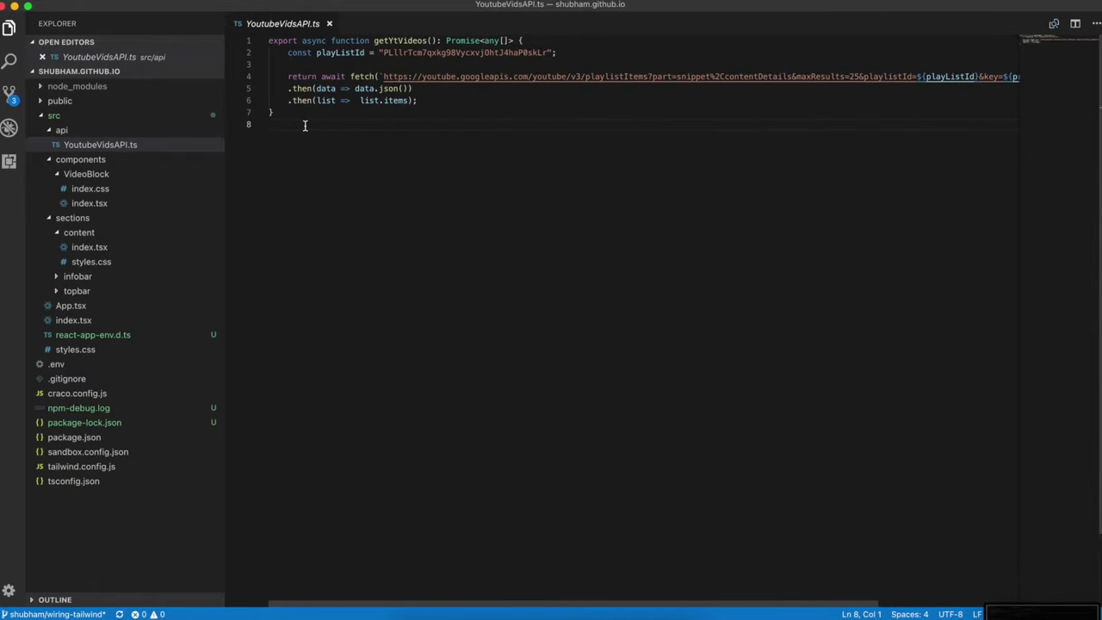
# Inspect VideoBlock's index.tsx: getYtVideos, transformData, videoId, videoData and the iframe src props
pyautogui.click(108, 205)
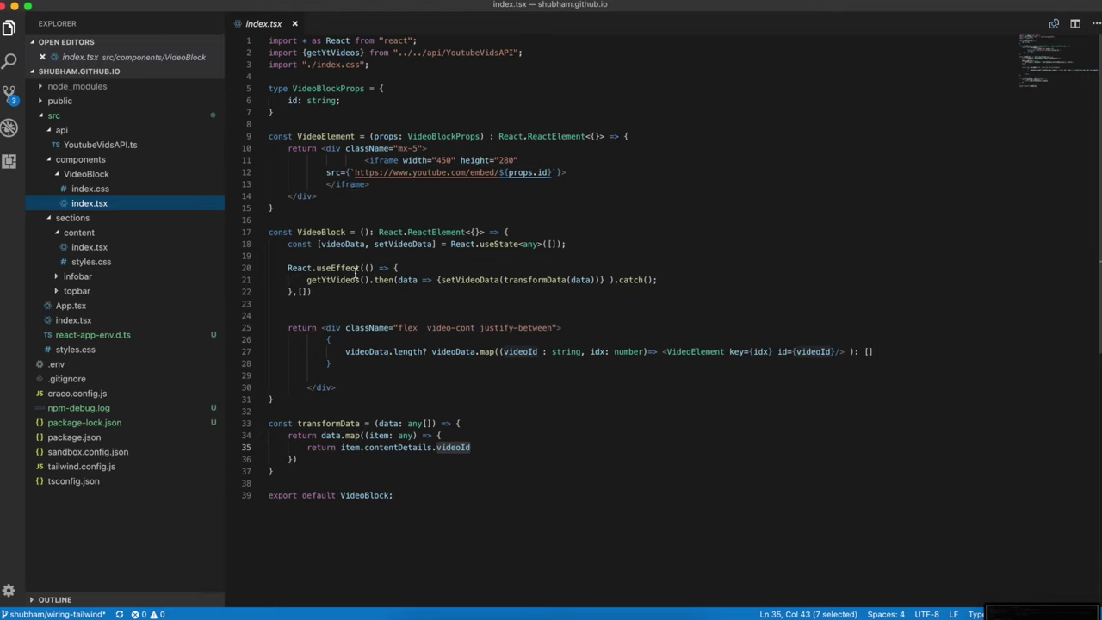
pyautogui.doubleClick(328, 280)
pyautogui.doubleClick(470, 280)
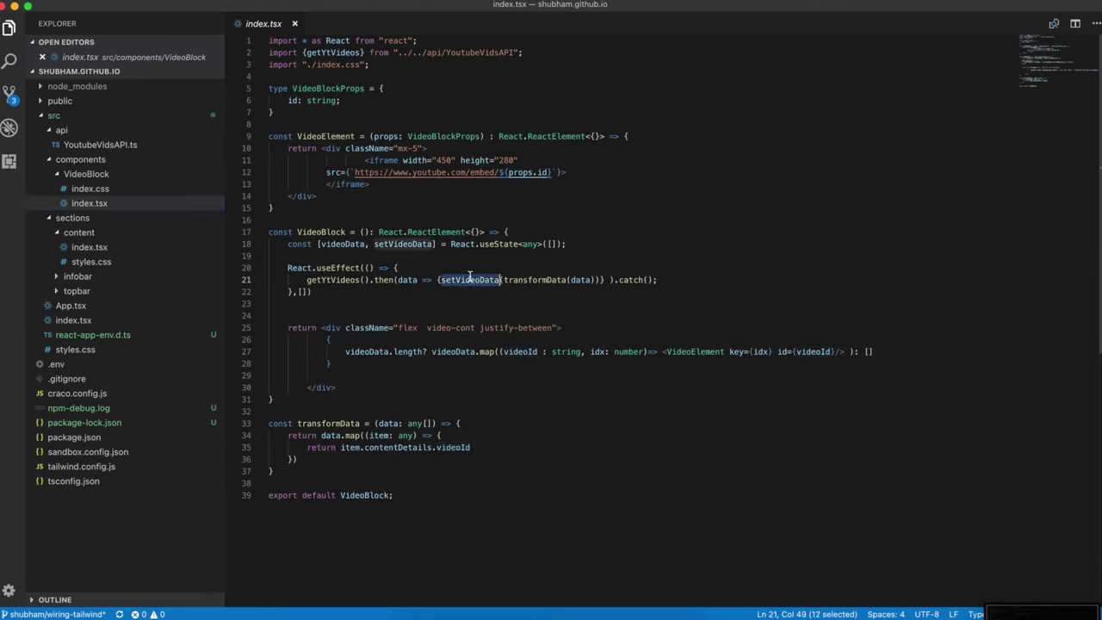
pyautogui.doubleClick(534, 280)
pyautogui.click(366, 439)
pyautogui.doubleClick(397, 447)
pyautogui.doubleClick(440, 447)
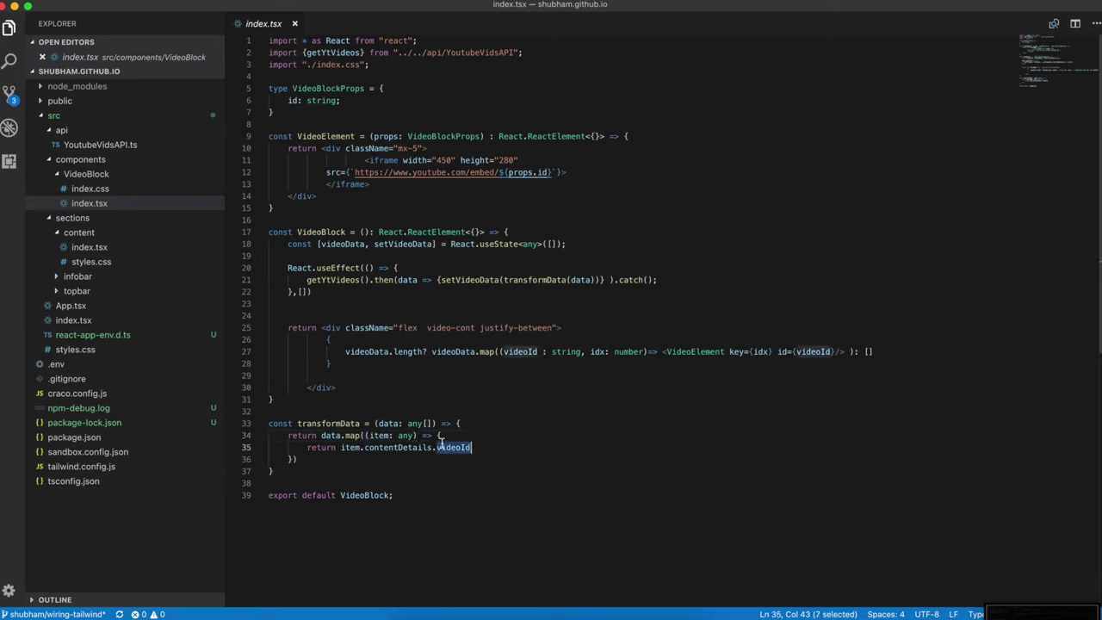
pyautogui.click(351, 352)
pyautogui.doubleClick(527, 174)
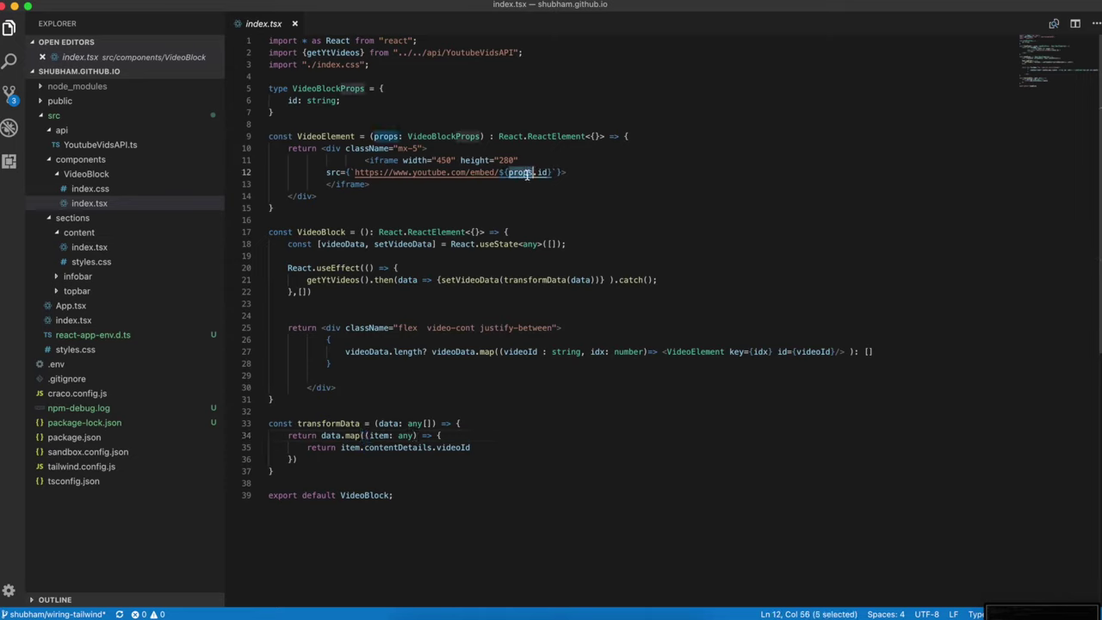
pyautogui.click(433, 209)
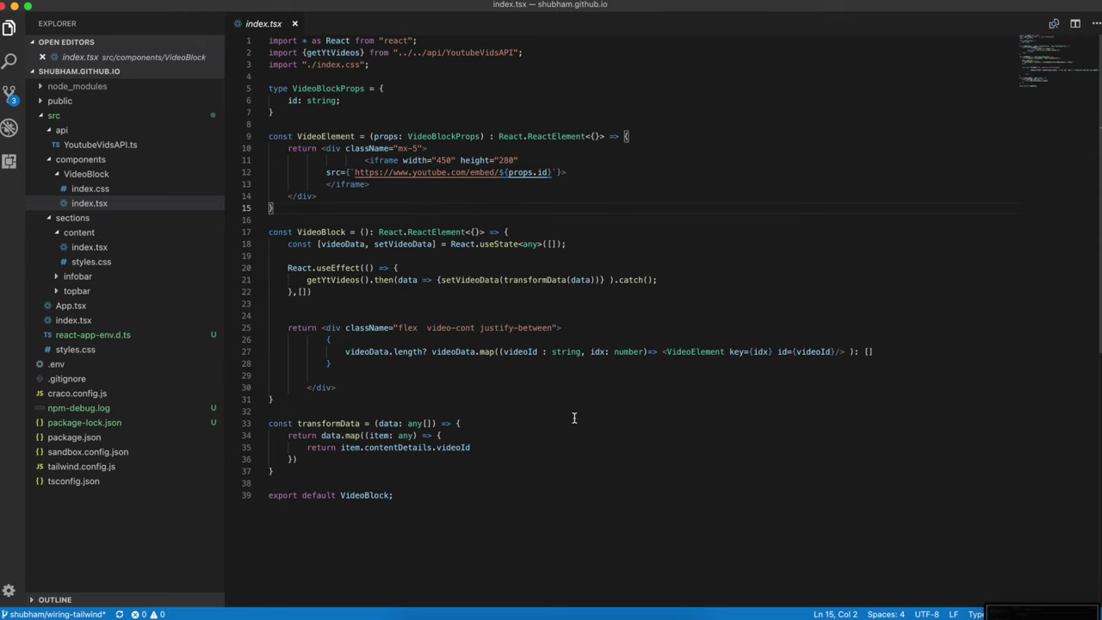
pyautogui.click(534, 613)
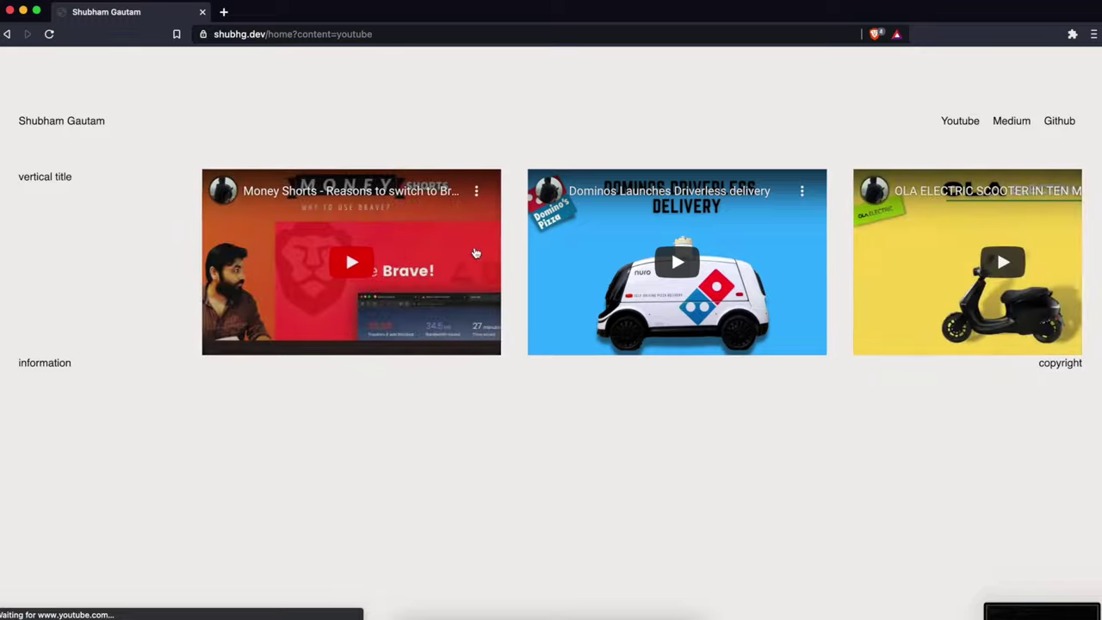
# Scroll through the embedded playlist video row, then type 'new american dad episod' in Firefox's address bar
pyautogui.hscroll(1, 475, 250)
pyautogui.hscroll(3, 475, 250)
pyautogui.hscroll(3, 474, 251)
pyautogui.hscroll(3, 475, 252)
pyautogui.hscroll(3, 475, 251)
pyautogui.hscroll(1, 474, 251)
pyautogui.hscroll(-3, 475, 252)
pyautogui.hscroll(-3, 474, 251)
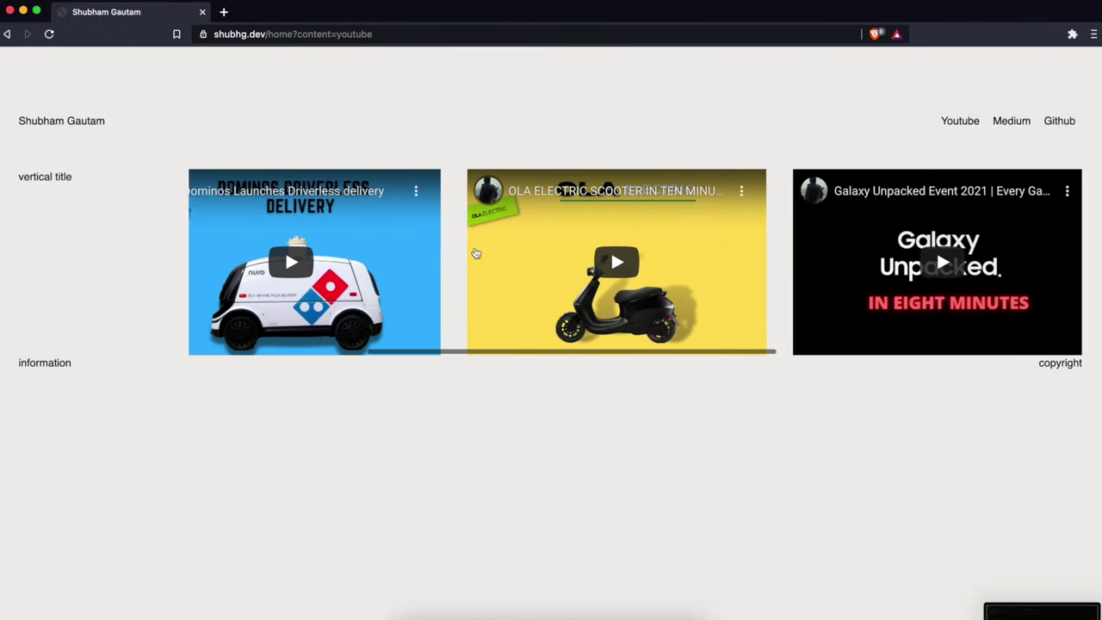
pyautogui.hscroll(-3, 475, 252)
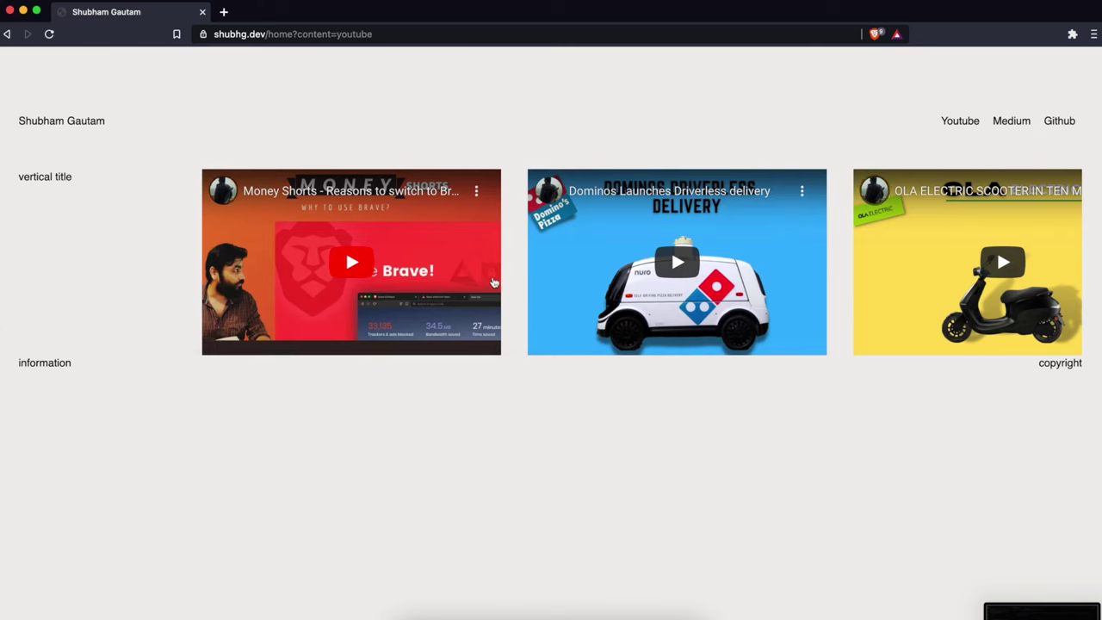
pyautogui.write('new american dad epi')
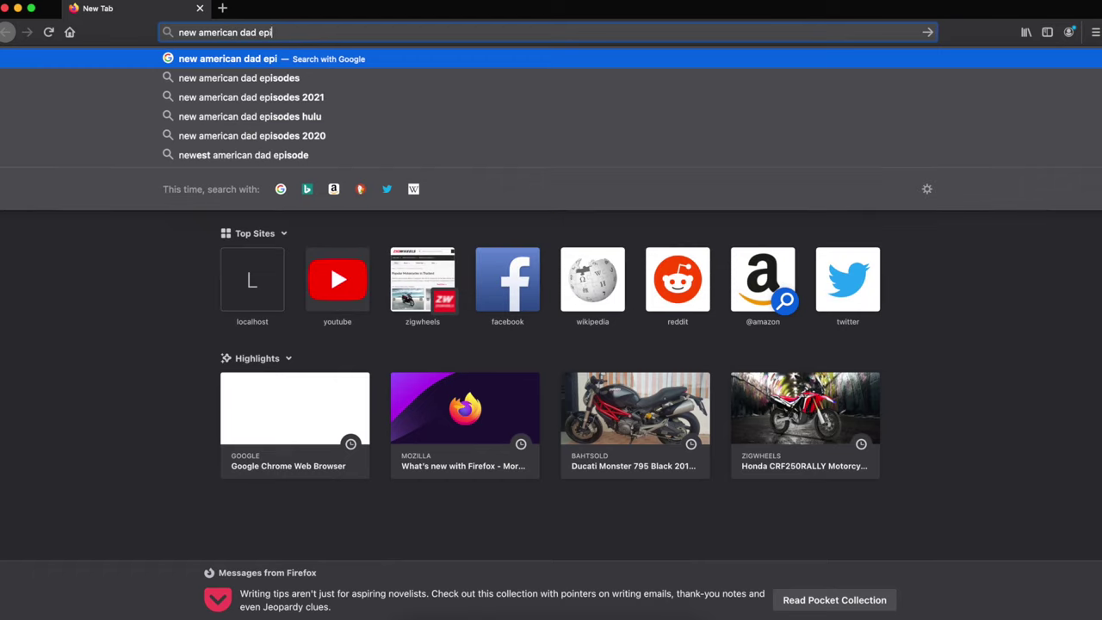
pyautogui.write('sod')
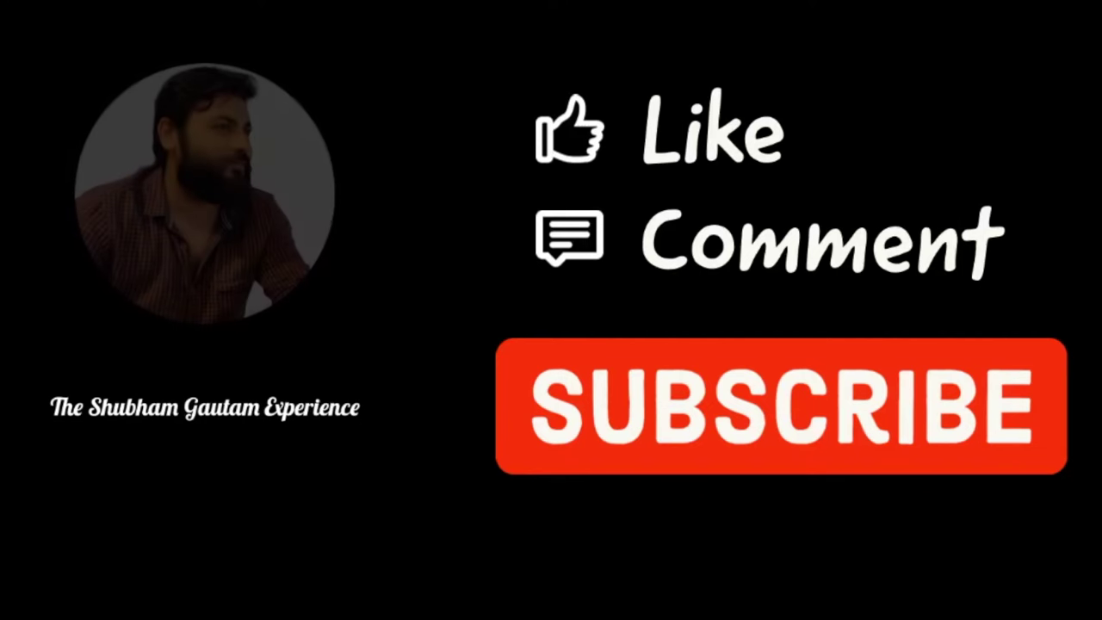